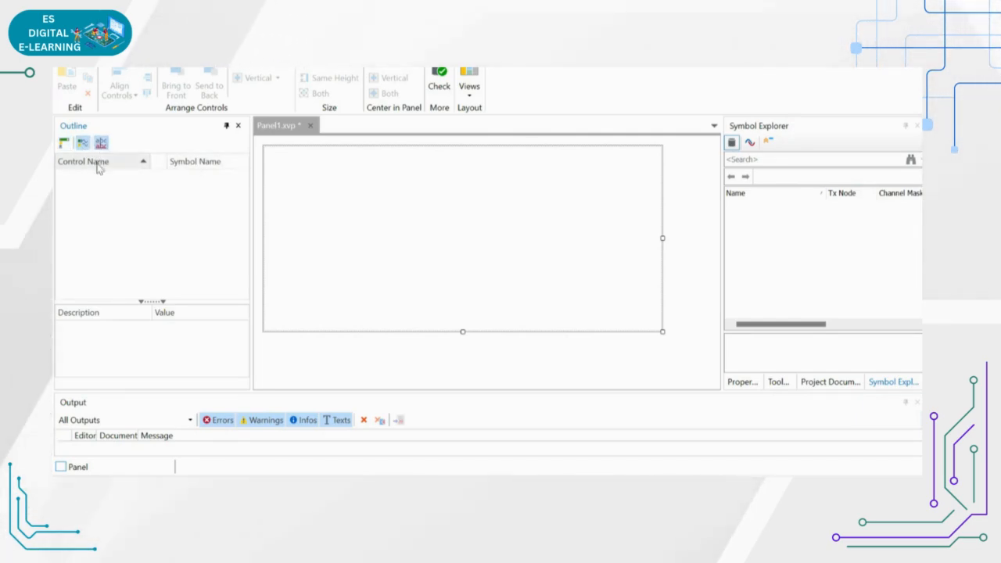
Look through the panel's properties, the available controls, the project documents and the Symbol Explorer.
{"action": "left_click", "coordinate": [98, 163]}
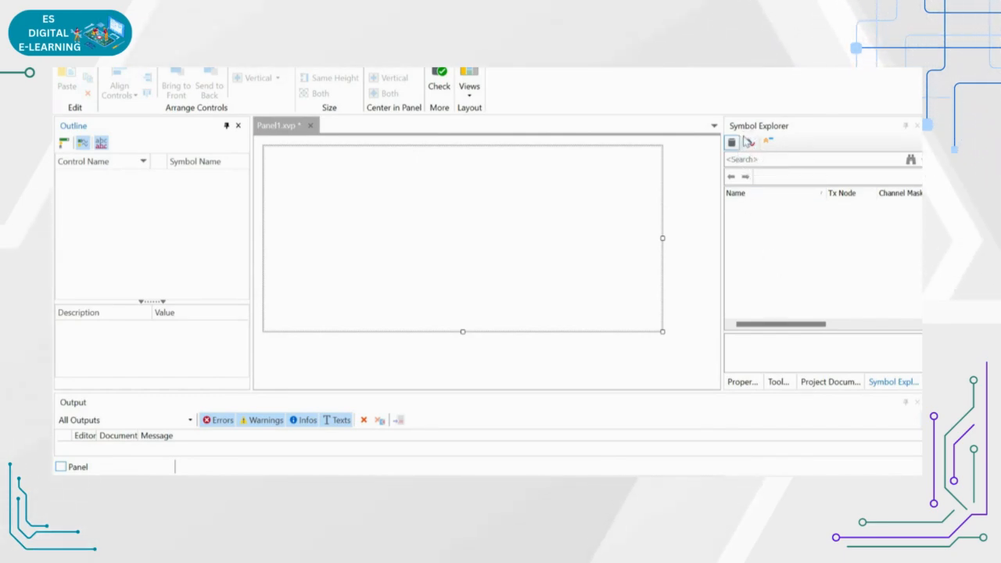
{"action": "left_click", "coordinate": [746, 383]}
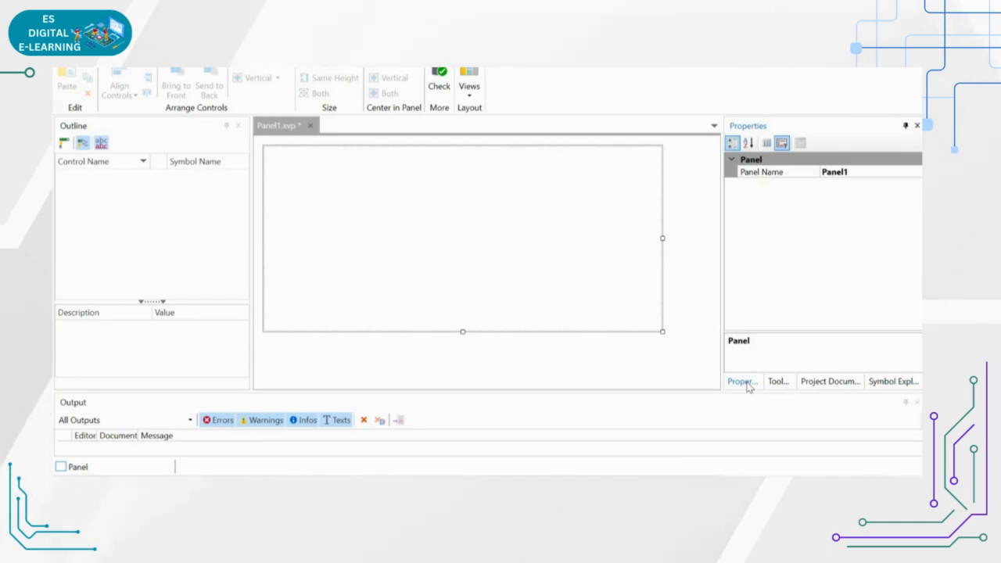
{"action": "left_click", "coordinate": [775, 382]}
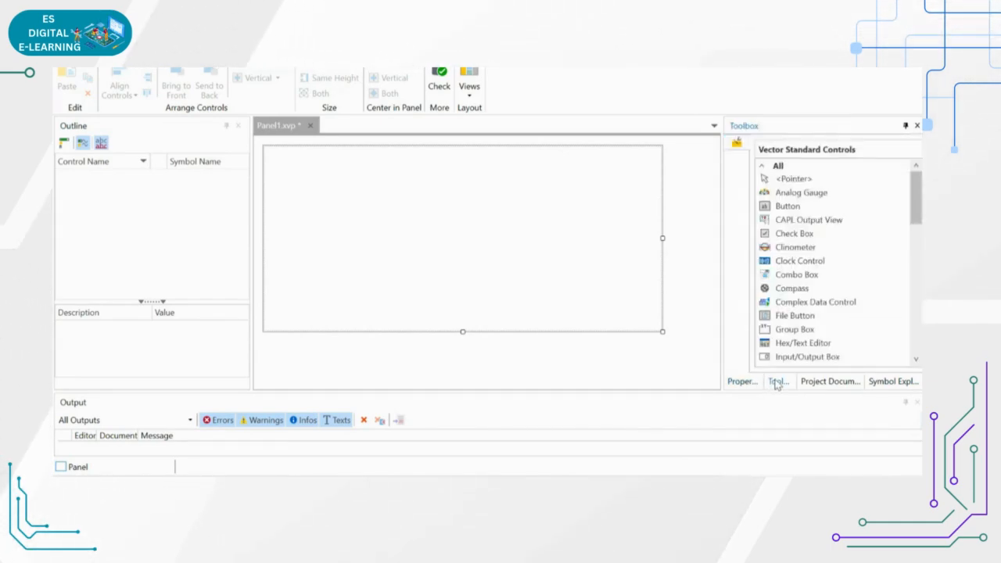
{"action": "left_click", "coordinate": [812, 386]}
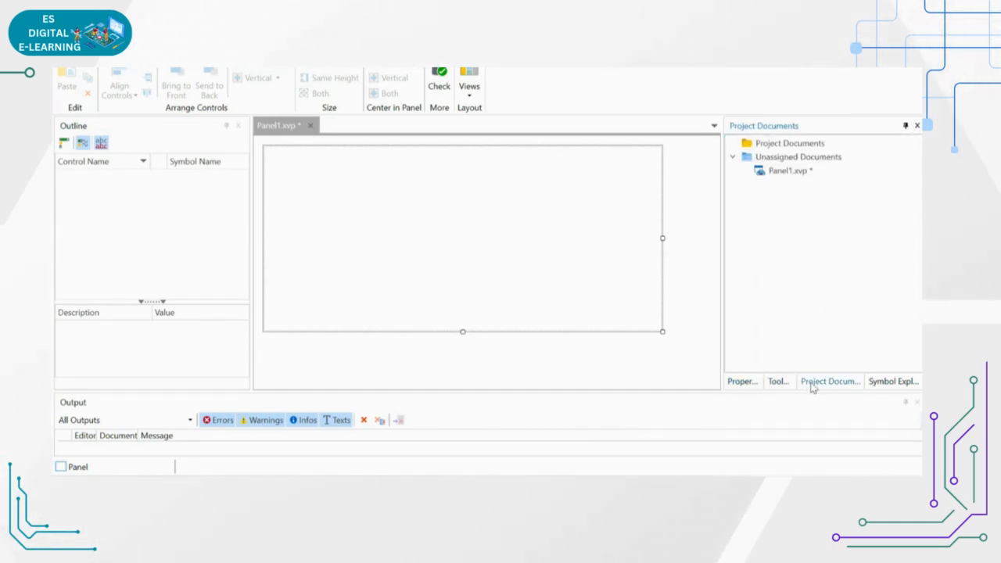
{"action": "left_click", "coordinate": [881, 386]}
{"action": "left_click", "coordinate": [821, 382]}
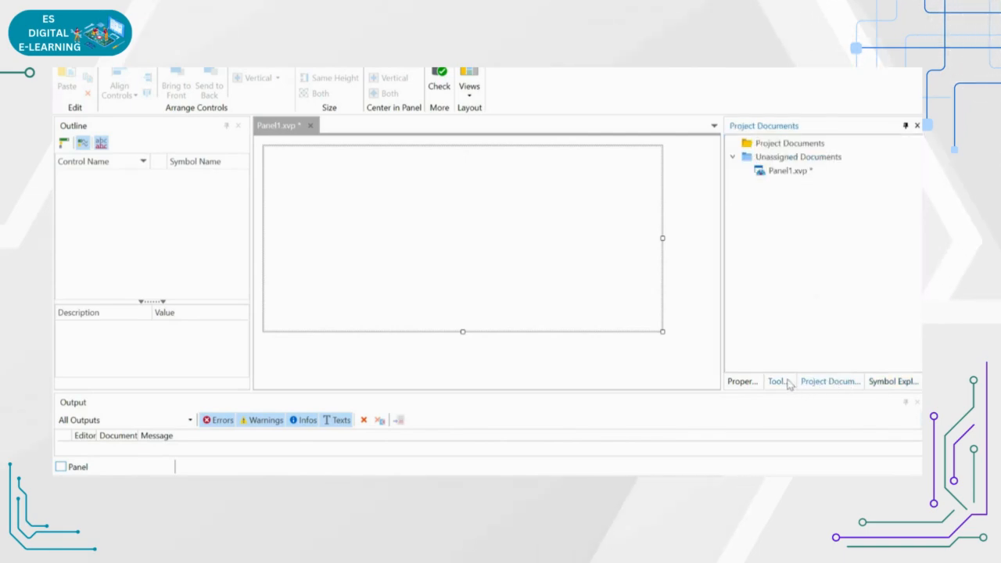
Add an LCD Control from the toolbox to the upper part of the empty panel and enlarge it.
{"action": "left_click", "coordinate": [790, 385]}
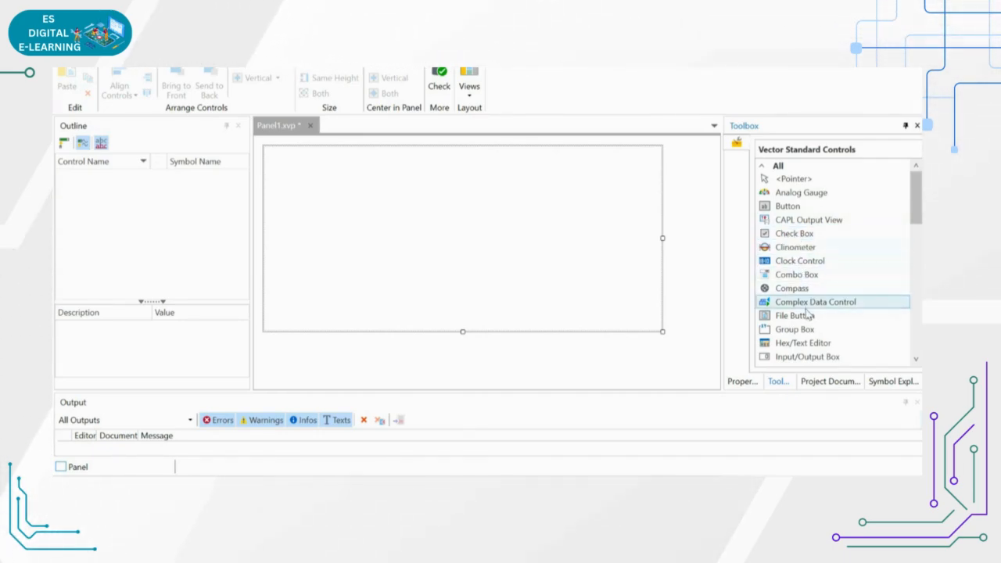
{"action": "scroll", "coordinate": [805, 307], "scroll_direction": "down", "scroll_amount": 2}
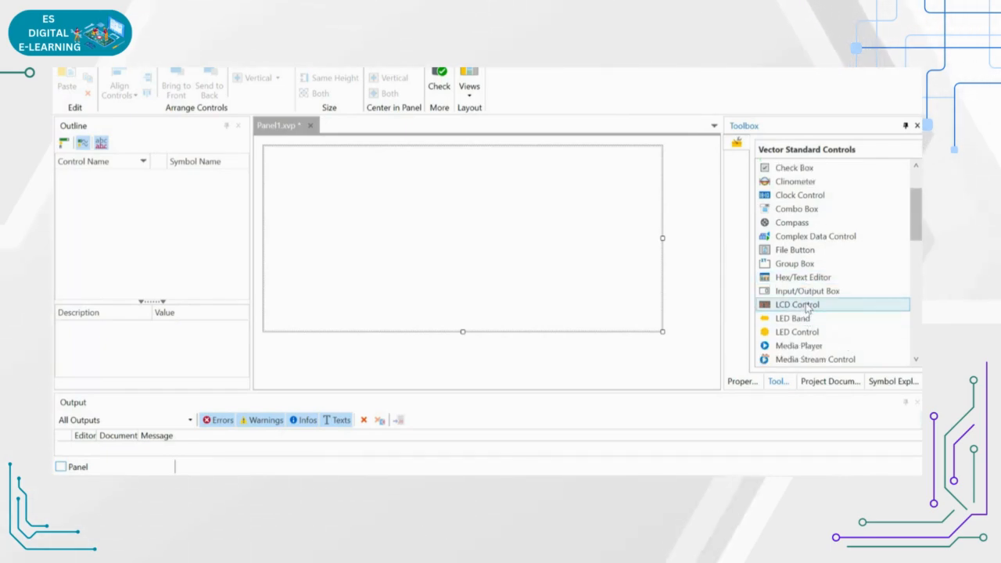
{"action": "left_click_drag", "start_coordinate": [808, 308], "coordinate": [625, 262]}
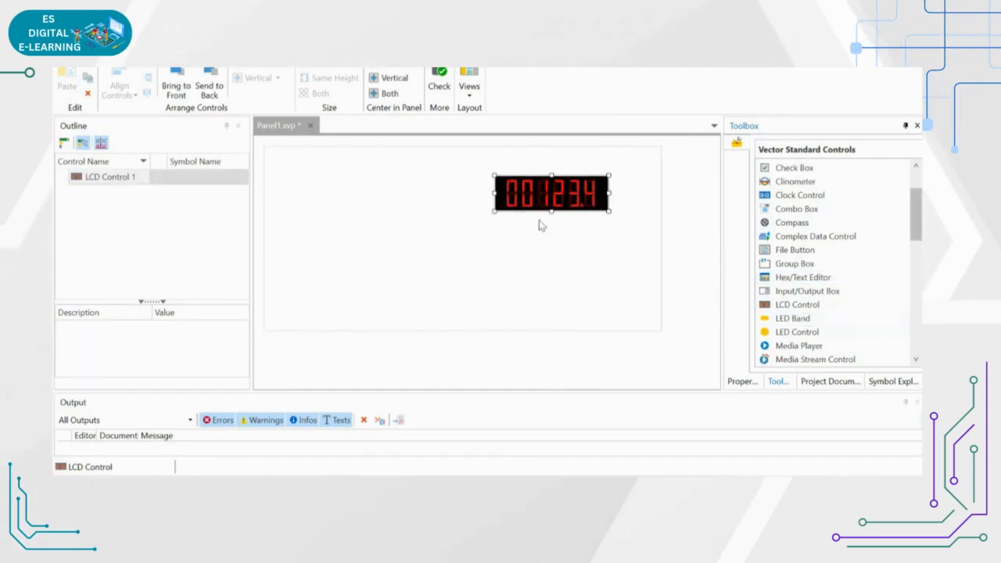
{"action": "left_click_drag", "start_coordinate": [609, 212], "coordinate": [637, 228]}
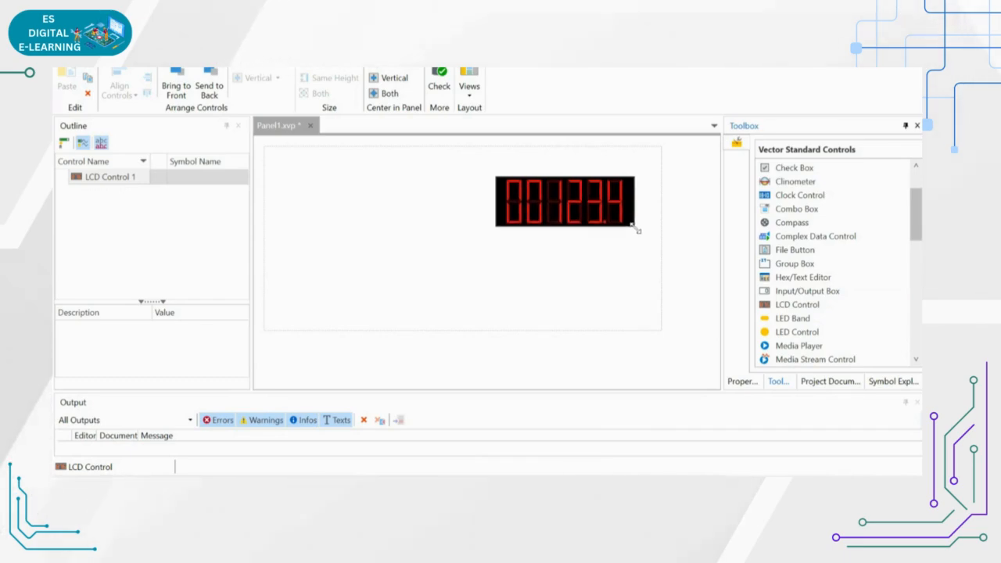
Place a Meter control on the panel beside the LCD display and resize it.
{"action": "scroll", "coordinate": [809, 323], "scroll_direction": "down", "scroll_amount": 2}
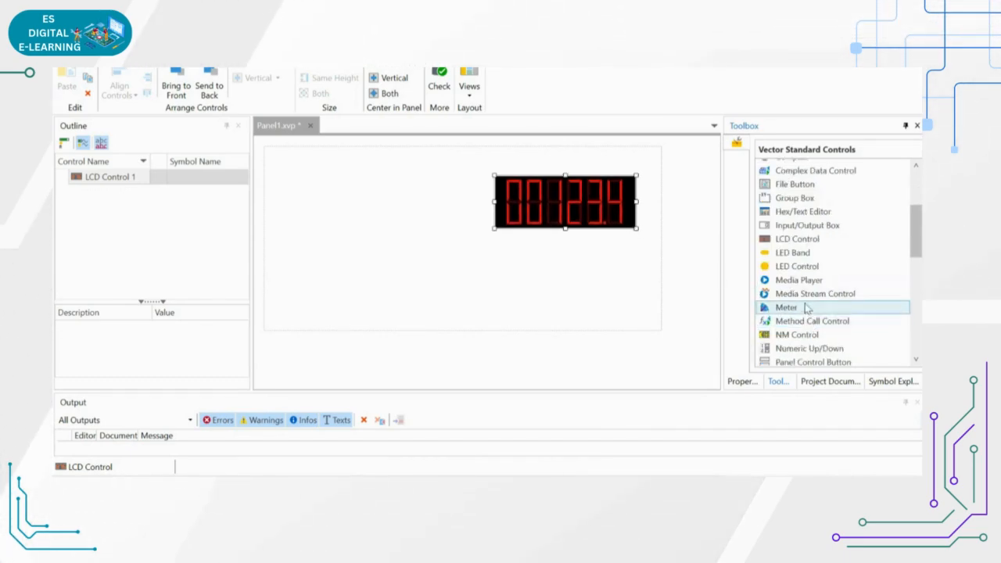
{"action": "left_click_drag", "start_coordinate": [703, 301], "coordinate": [312, 206]}
{"action": "left_click_drag", "start_coordinate": [378, 224], "coordinate": [380, 217]}
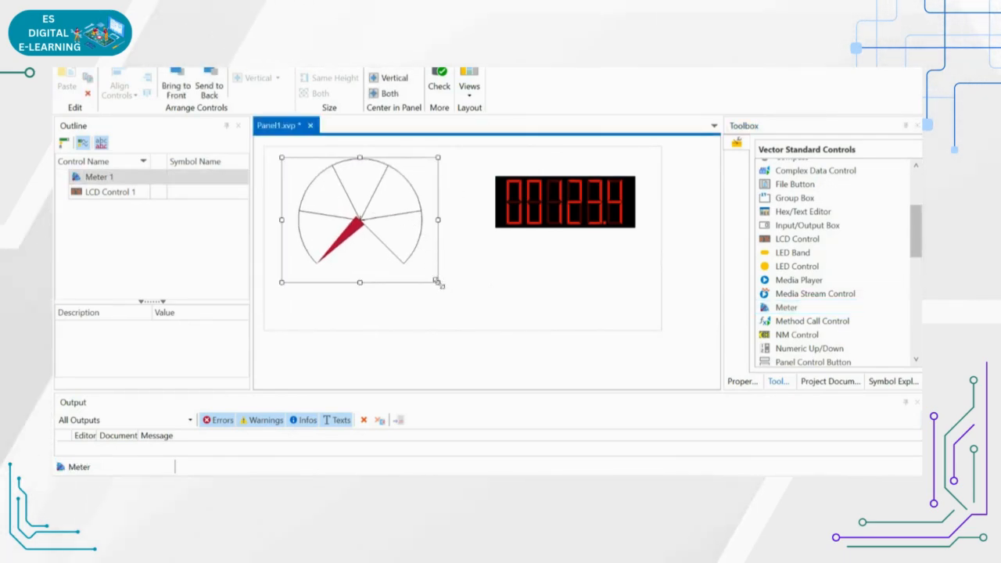
{"action": "left_click_drag", "start_coordinate": [439, 283], "coordinate": [418, 252]}
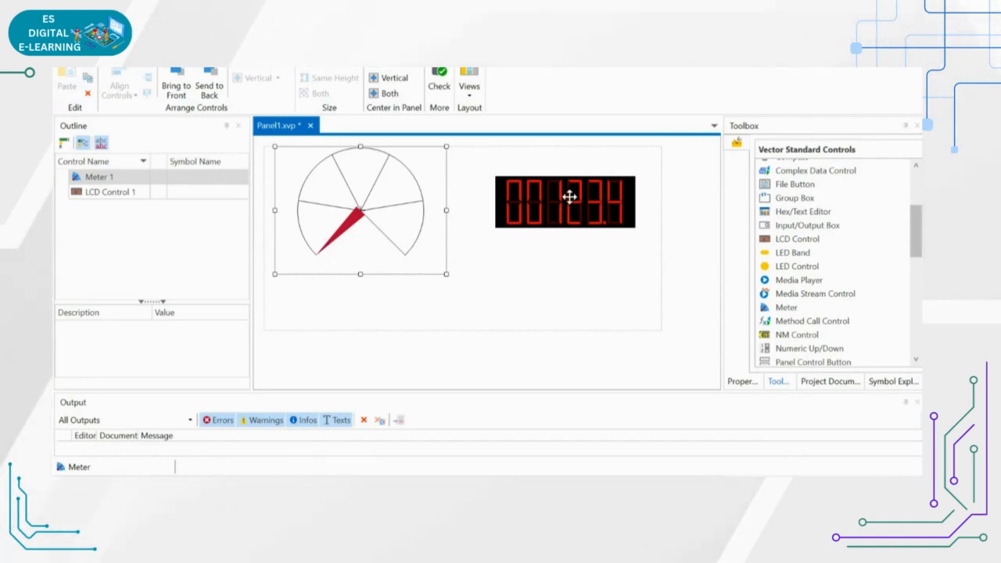
{"action": "left_click", "coordinate": [524, 202]}
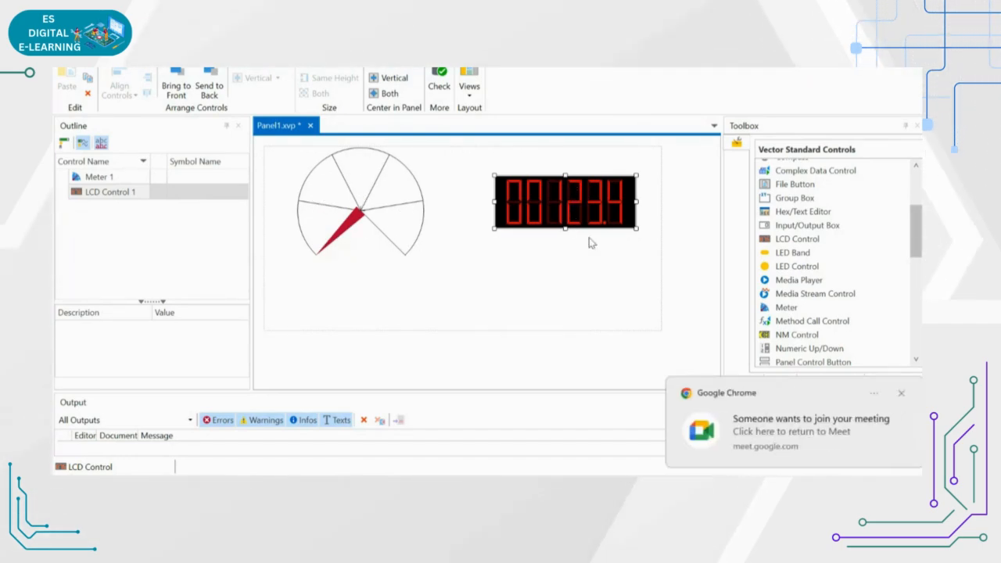
Switch to the Google Meet window, admit the waiting participant, and return to the panel editor.
{"action": "mouse_move", "coordinate": [134, 487]}
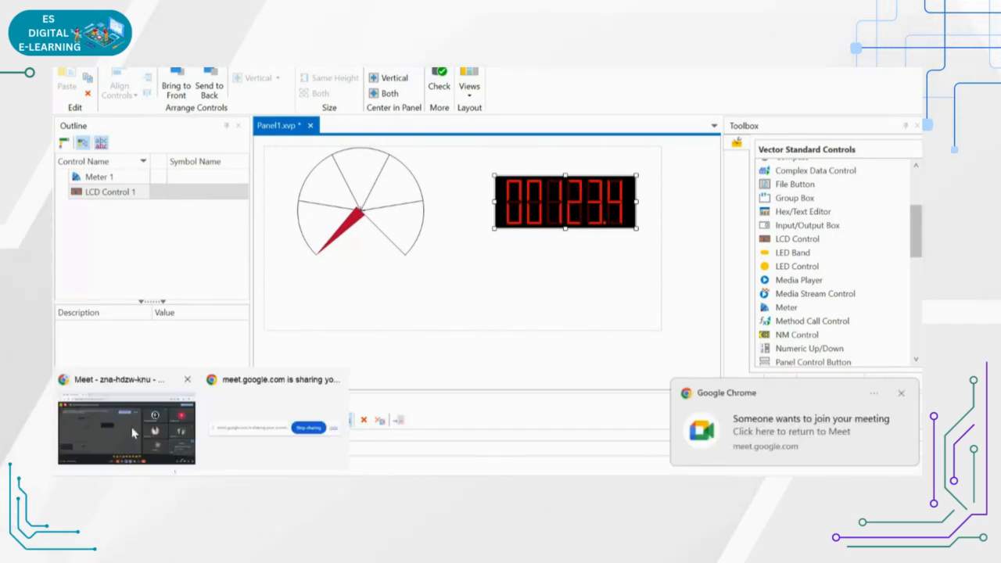
{"action": "left_click", "coordinate": [132, 431]}
{"action": "left_click", "coordinate": [861, 390]}
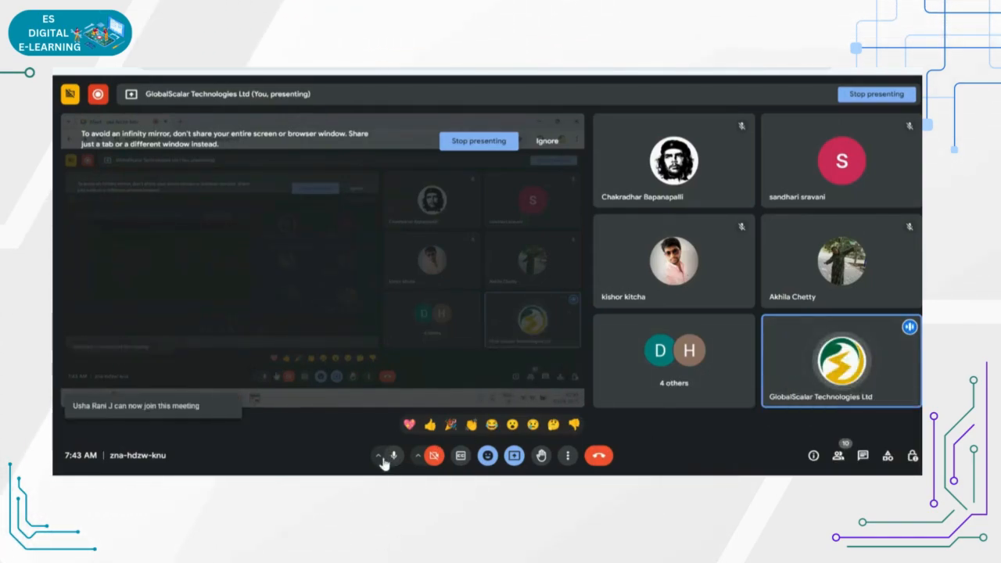
{"action": "key", "text": "alt+Tab"}
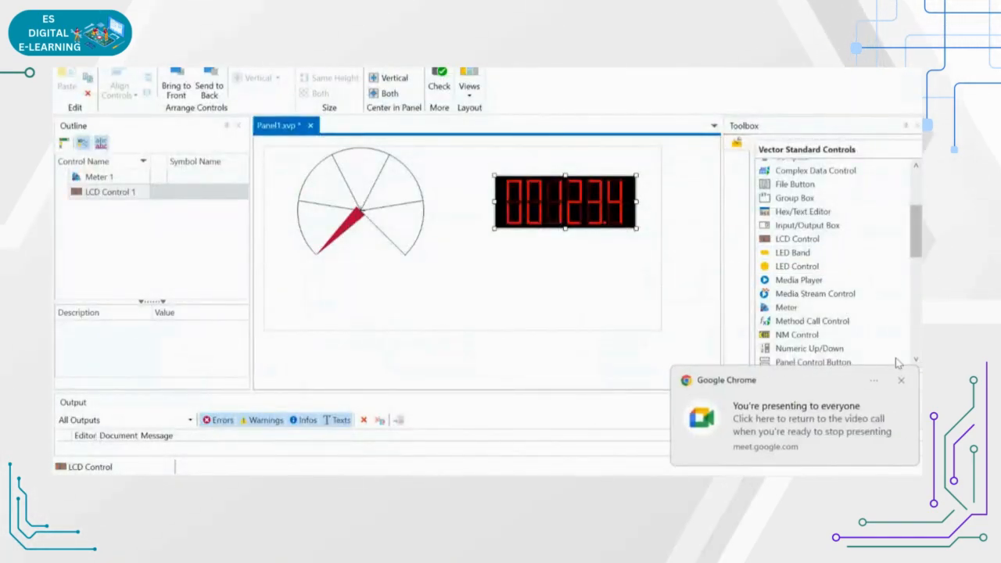
Examine the standard controls offered in the toolbox, including the All, Common and Graphical groups.
{"action": "scroll", "coordinate": [821, 226], "scroll_direction": "down", "scroll_amount": 3}
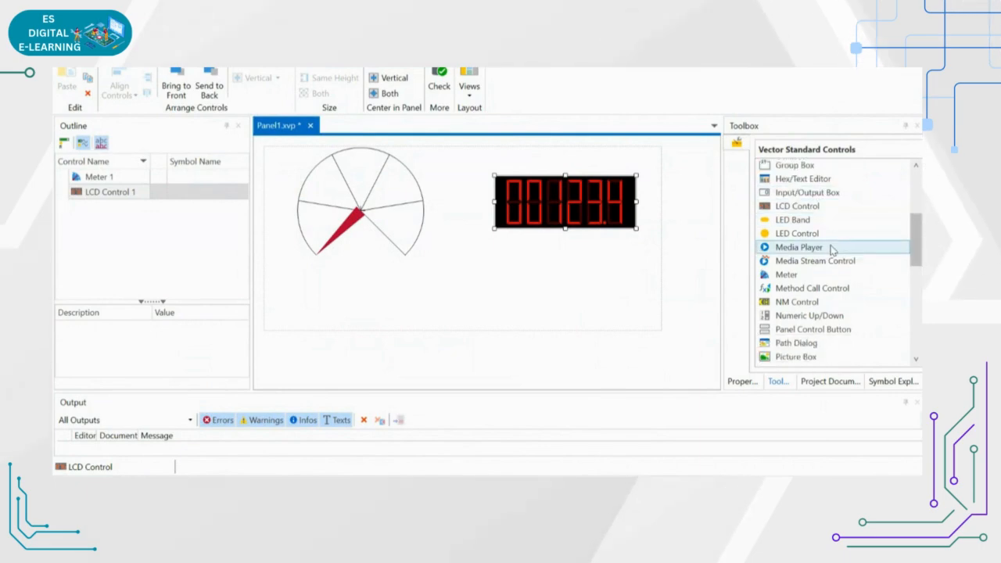
{"action": "left_click", "coordinate": [770, 382]}
{"action": "scroll", "coordinate": [786, 337], "scroll_direction": "down", "scroll_amount": 3}
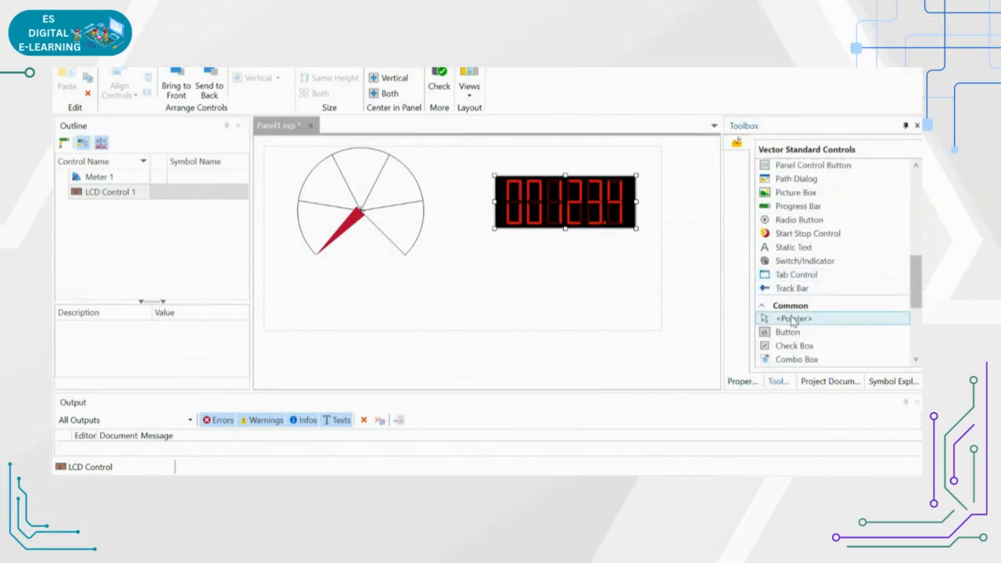
{"action": "scroll", "coordinate": [793, 320], "scroll_direction": "down", "scroll_amount": 3}
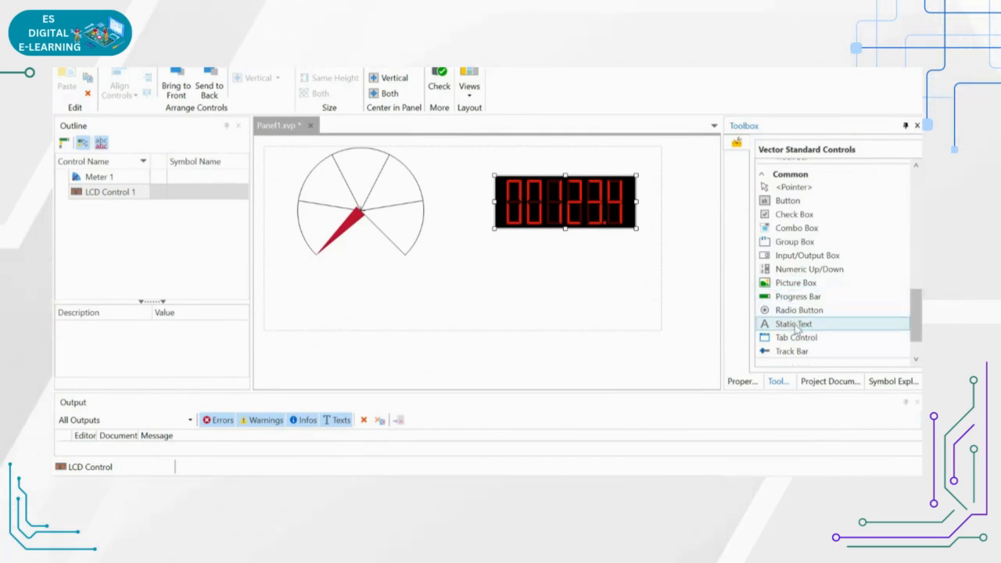
{"action": "scroll", "coordinate": [797, 273], "scroll_direction": "up", "scroll_amount": 6}
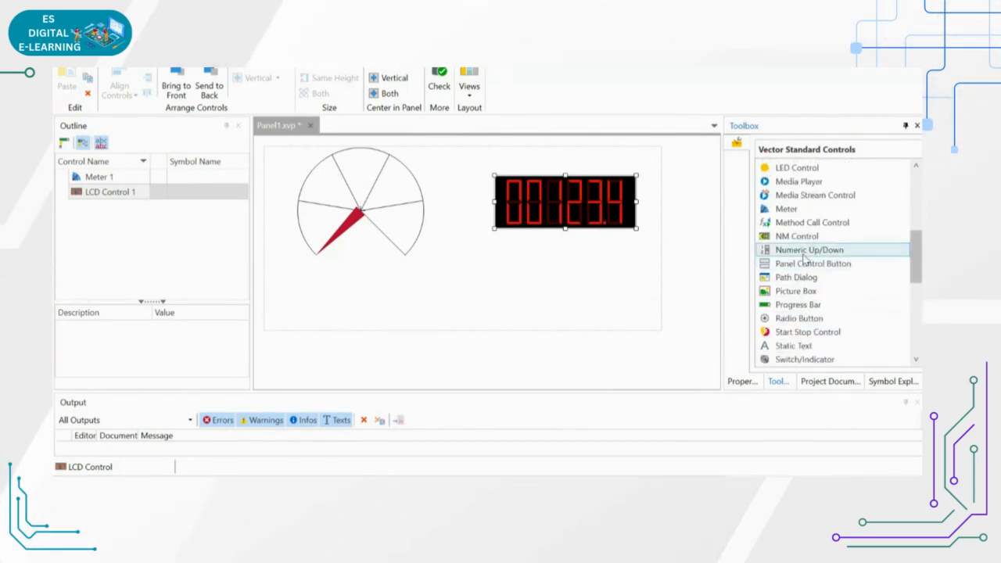
{"action": "scroll", "coordinate": [805, 262], "scroll_direction": "up", "scroll_amount": 6}
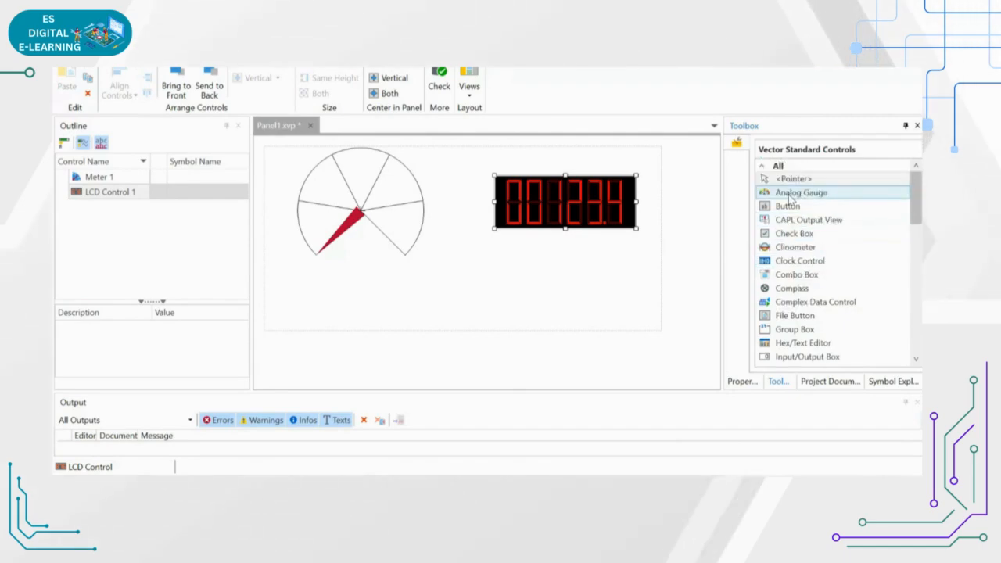
{"action": "scroll", "coordinate": [782, 270], "scroll_direction": "down", "scroll_amount": 8}
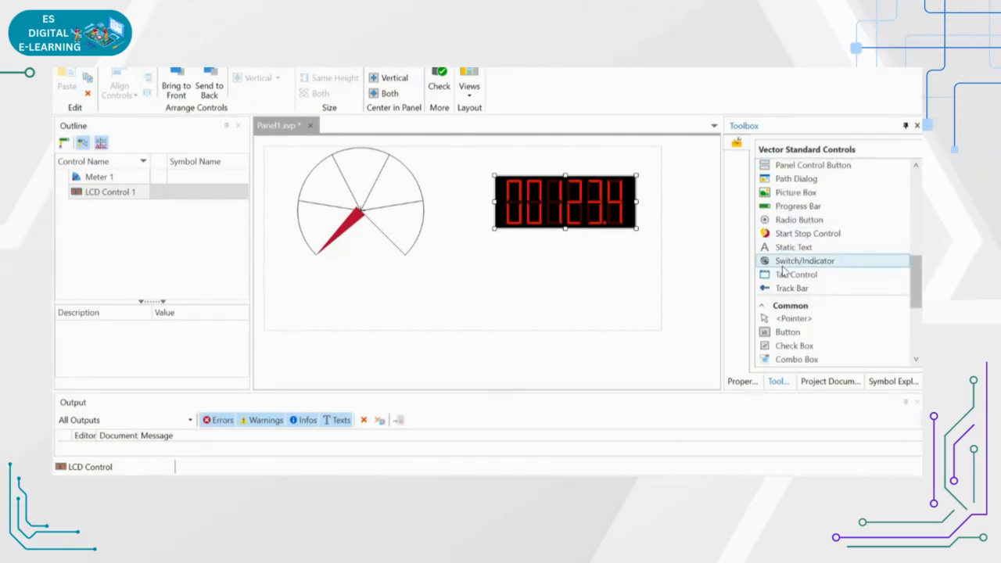
{"action": "scroll", "coordinate": [782, 273], "scroll_direction": "down", "scroll_amount": 5}
{"action": "scroll", "coordinate": [778, 291], "scroll_direction": "up", "scroll_amount": 1}
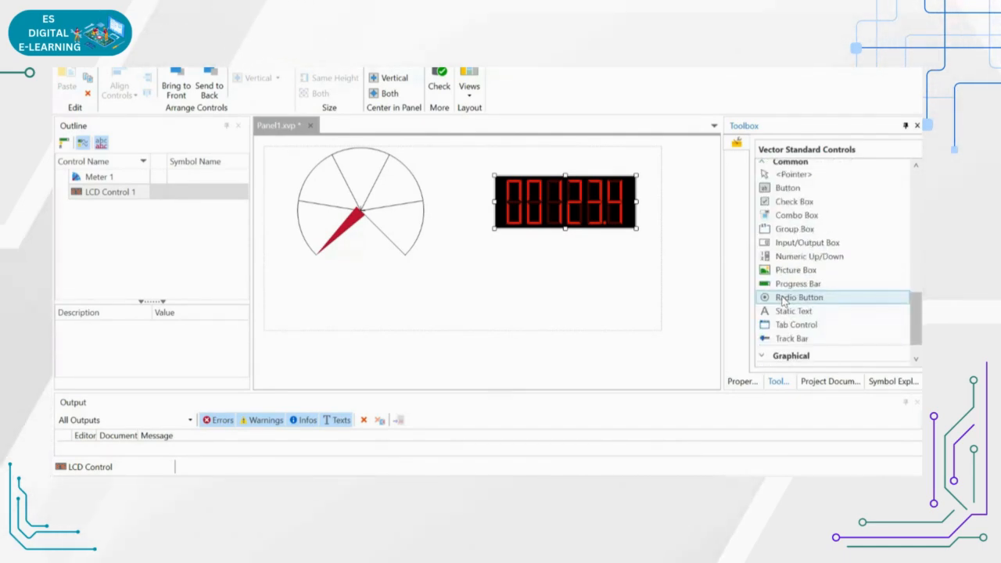
{"action": "scroll", "coordinate": [782, 304], "scroll_direction": "down", "scroll_amount": 1}
{"action": "left_click", "coordinate": [763, 323]}
{"action": "scroll", "coordinate": [767, 313], "scroll_direction": "down", "scroll_amount": 1}
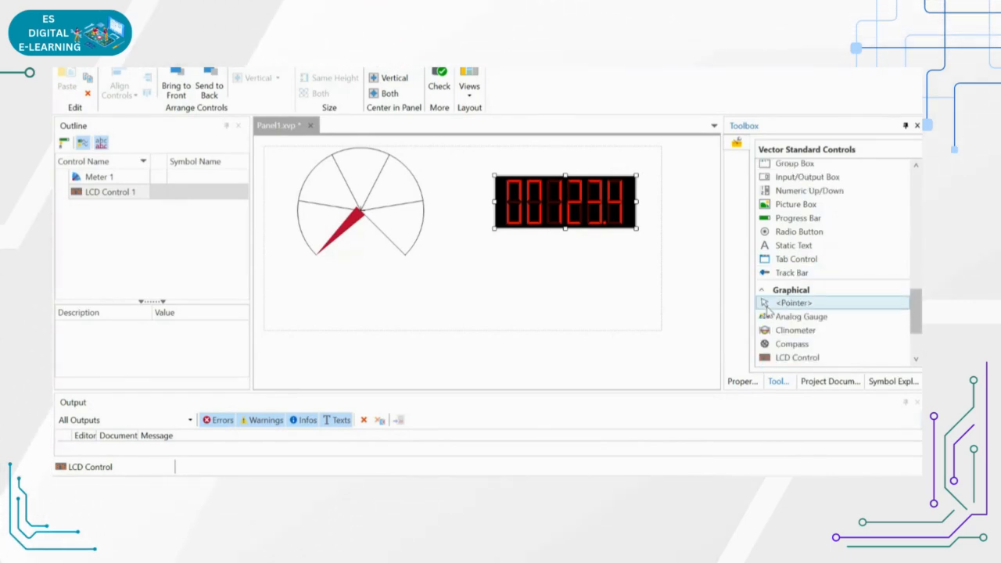
{"action": "scroll", "coordinate": [770, 311], "scroll_direction": "down", "scroll_amount": 1}
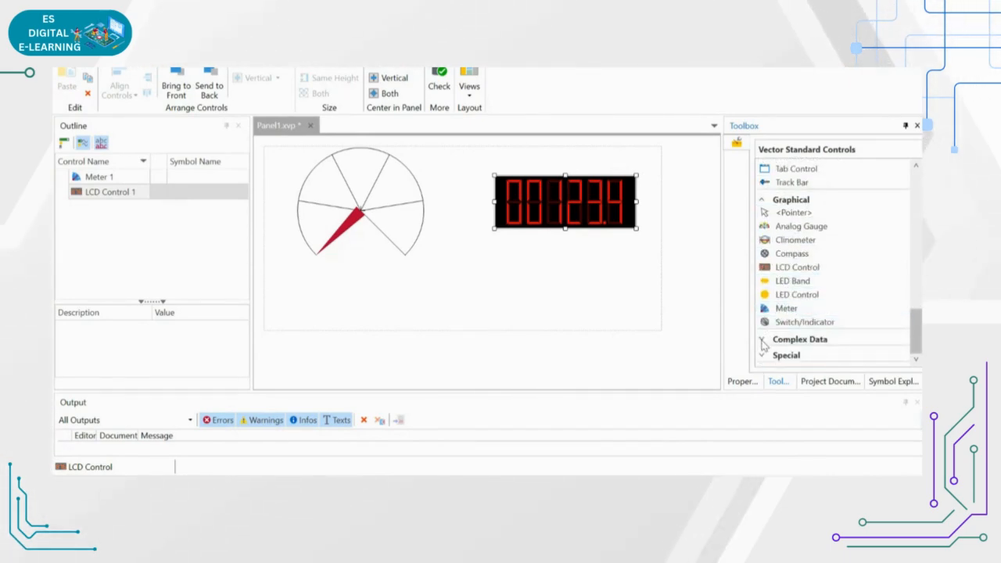
Place a Hex/Text Editor from the Complex Data group below the LCD display and enlarge it.
{"action": "left_click", "coordinate": [763, 339]}
{"action": "scroll", "coordinate": [782, 324], "scroll_direction": "down", "scroll_amount": 2}
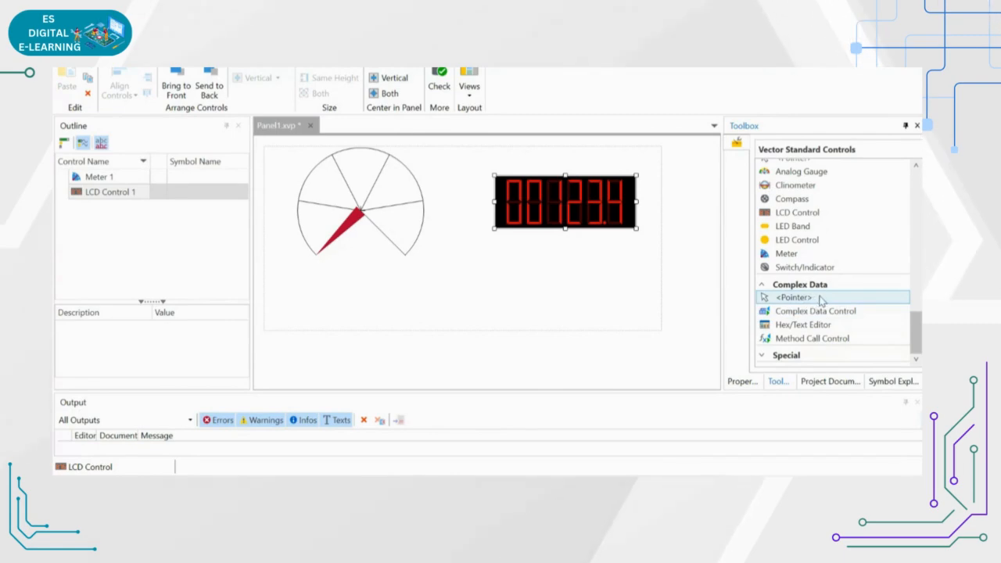
{"action": "left_click", "coordinate": [445, 260]}
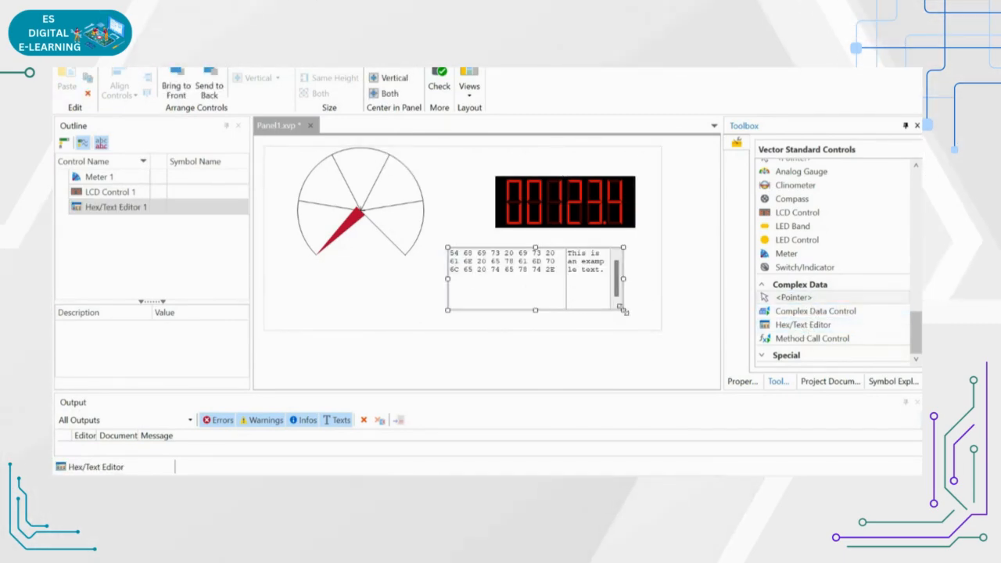
{"action": "left_click_drag", "start_coordinate": [622, 310], "coordinate": [692, 331]}
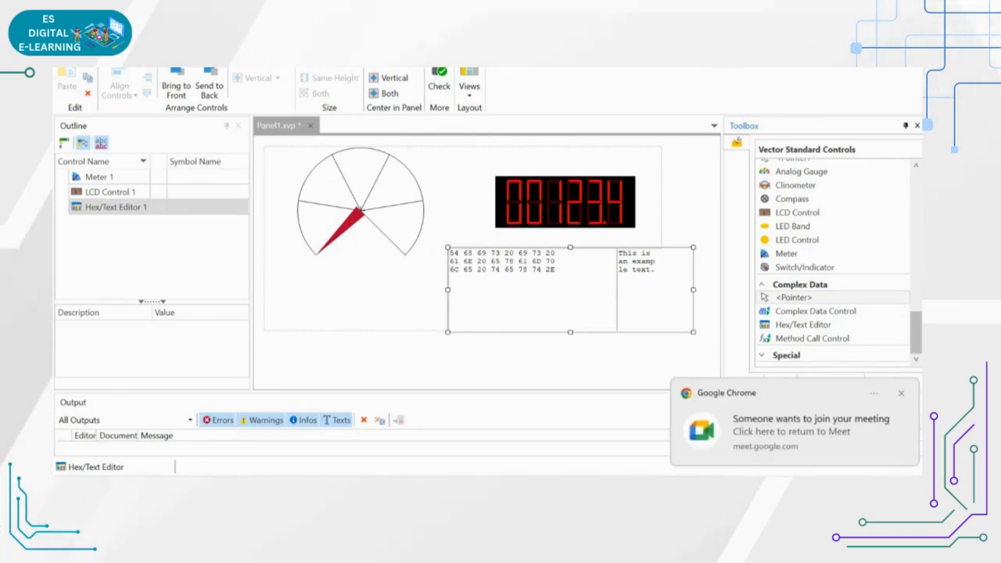
Admit the next waiting participant in Google Meet, return to the panel editor, and dismiss the presenting notification.
{"action": "mouse_move", "coordinate": [201, 491]}
{"action": "left_click", "coordinate": [130, 451]}
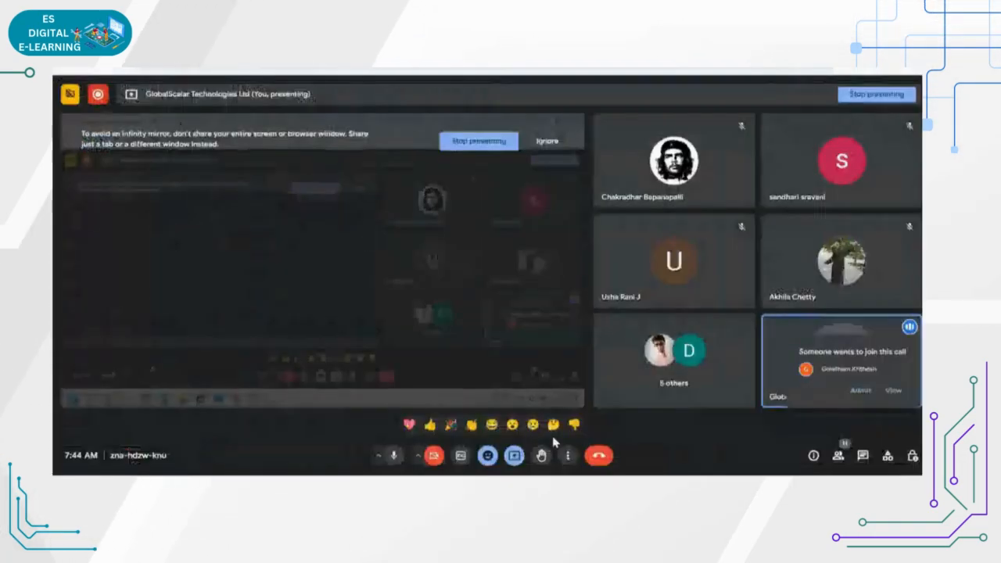
{"action": "left_click", "coordinate": [858, 391]}
{"action": "left_click", "coordinate": [375, 422]}
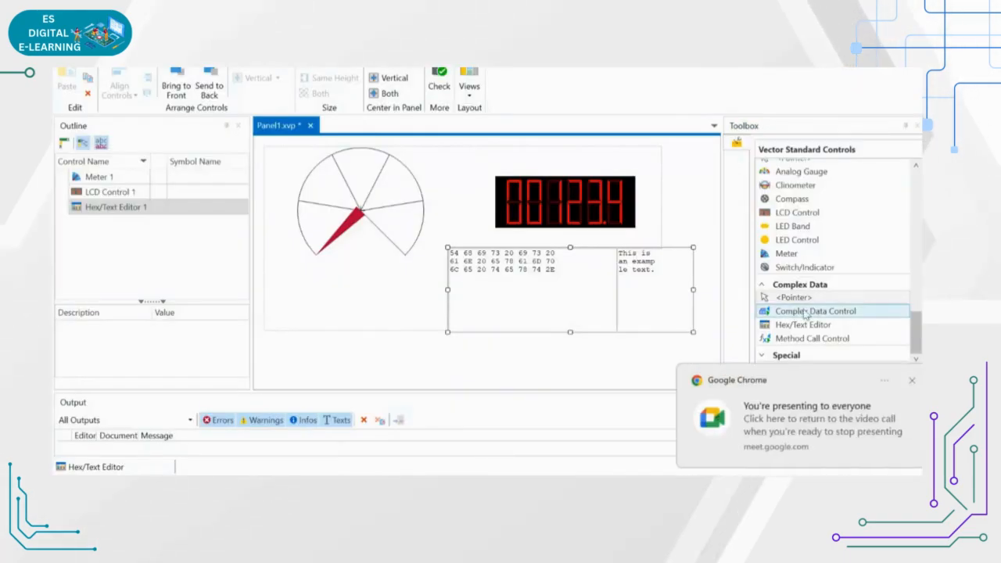
{"action": "left_click", "coordinate": [906, 380]}
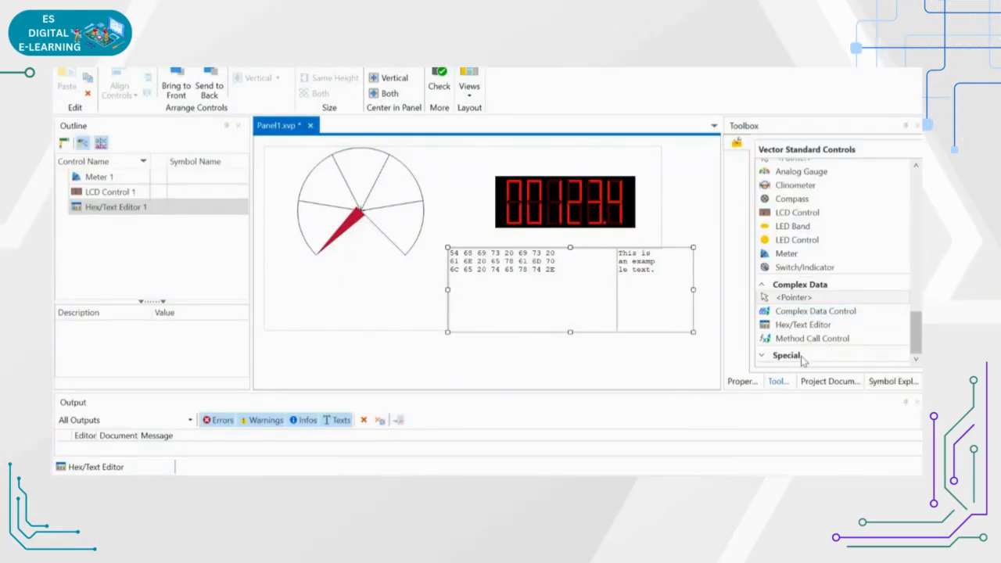
Place a CAPL Output View and a Clock Control from the Special group on the panel.
{"action": "left_click", "coordinate": [760, 356]}
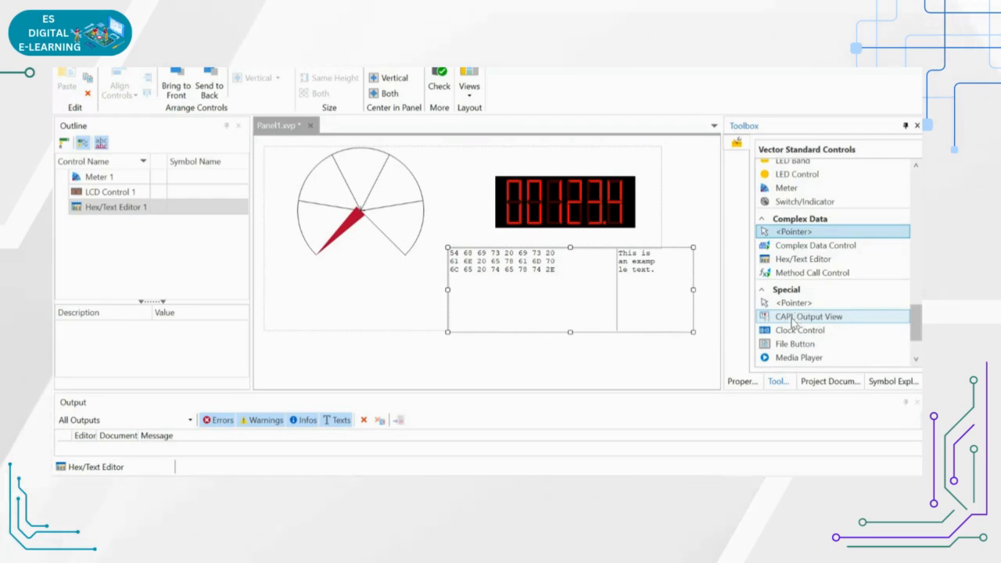
{"action": "left_click_drag", "start_coordinate": [793, 317], "coordinate": [446, 182]}
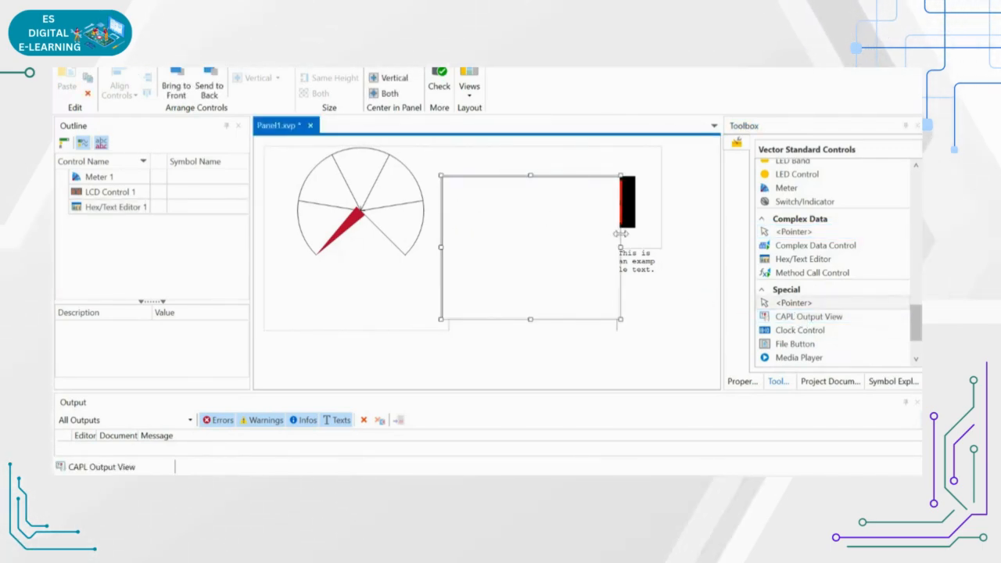
{"action": "left_click_drag", "start_coordinate": [799, 330], "coordinate": [486, 166]}
Place a File Button and a Media Player from the Special group on the panel, and enlarge the Media Player.
{"action": "left_click_drag", "start_coordinate": [805, 344], "coordinate": [454, 241]}
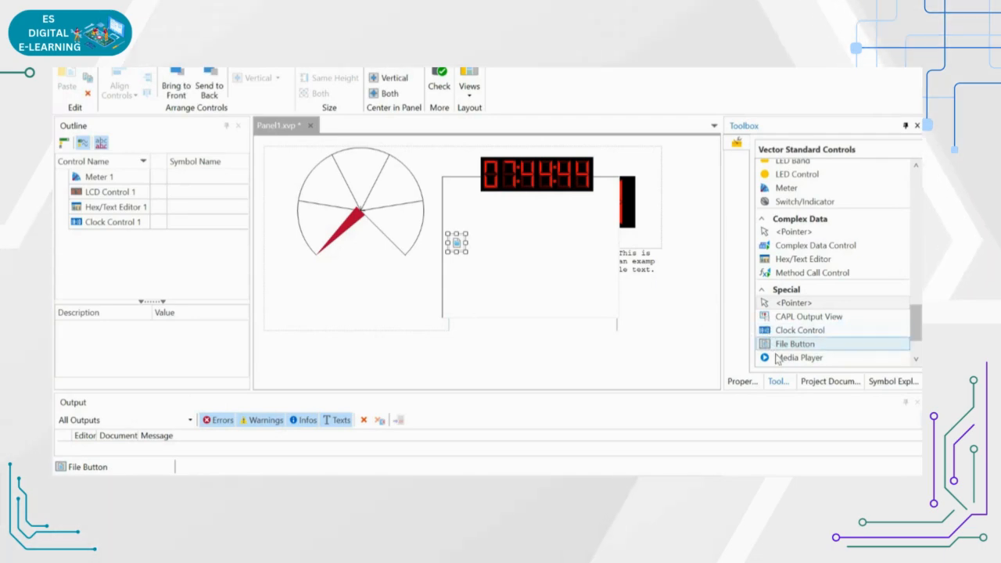
{"action": "left_click", "coordinate": [795, 358]}
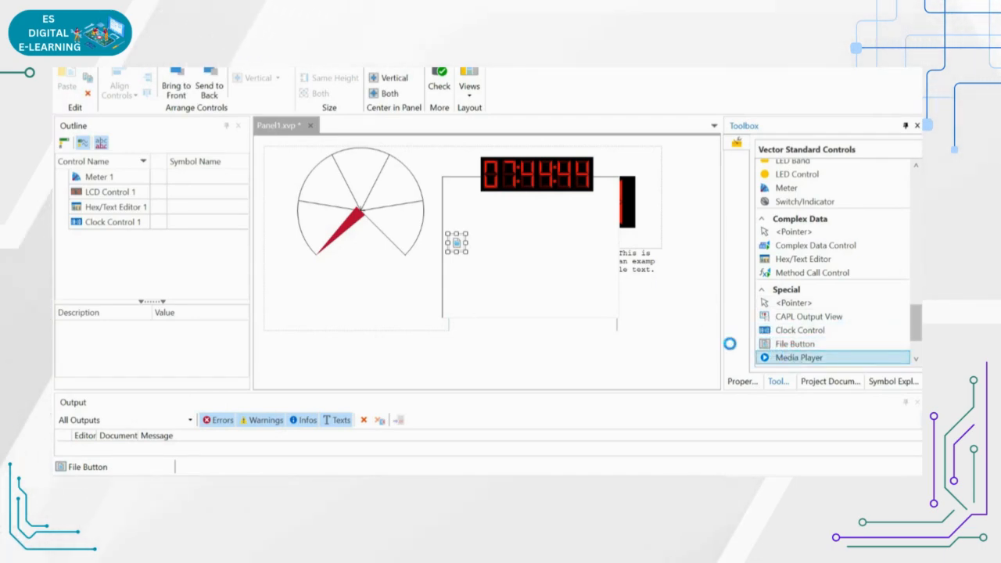
{"action": "left_click", "coordinate": [318, 295]}
{"action": "left_click", "coordinate": [573, 299]}
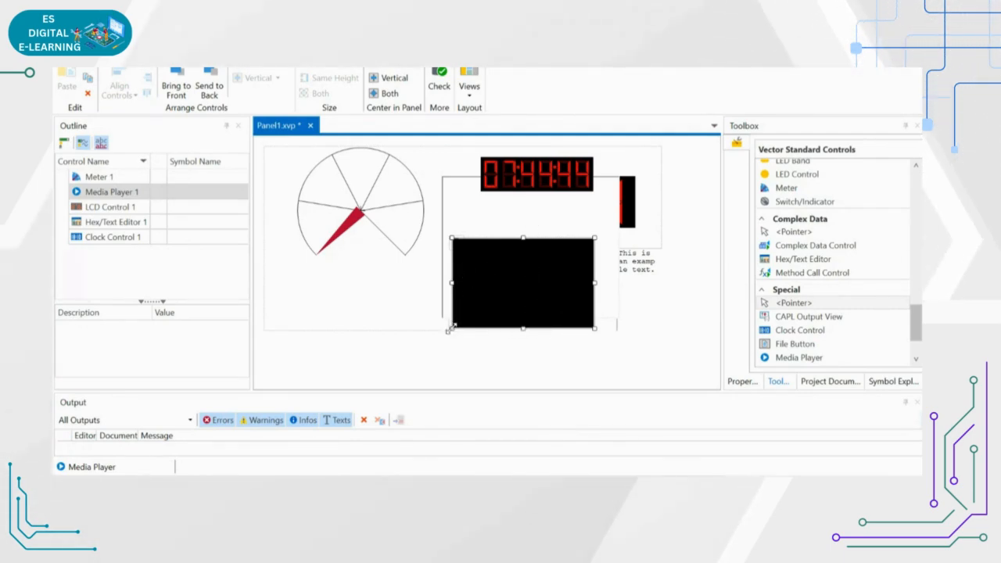
{"action": "left_click_drag", "start_coordinate": [451, 329], "coordinate": [349, 365]}
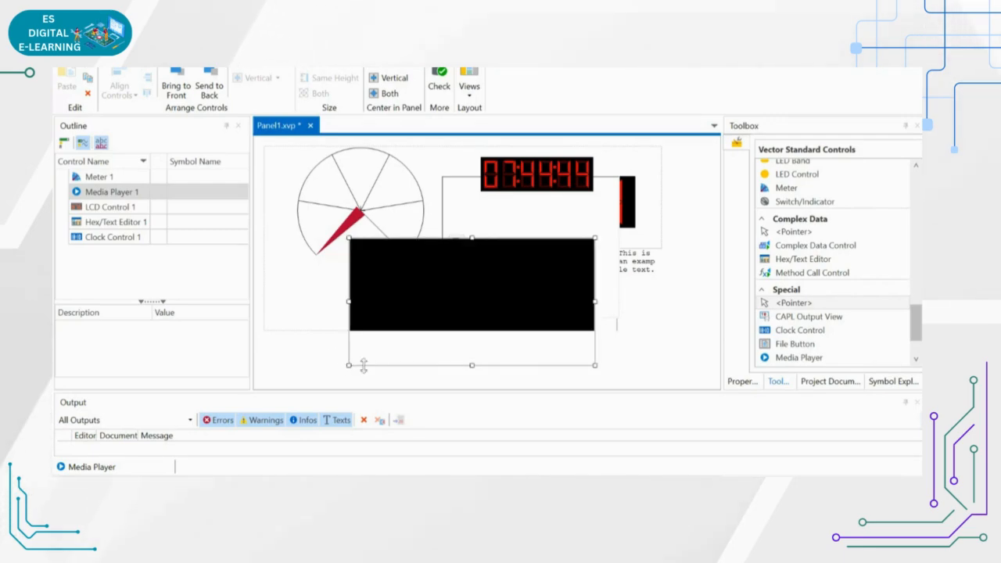
Delete the Media Player and the Clock Control from the panel.
{"action": "right_click", "coordinate": [486, 273]}
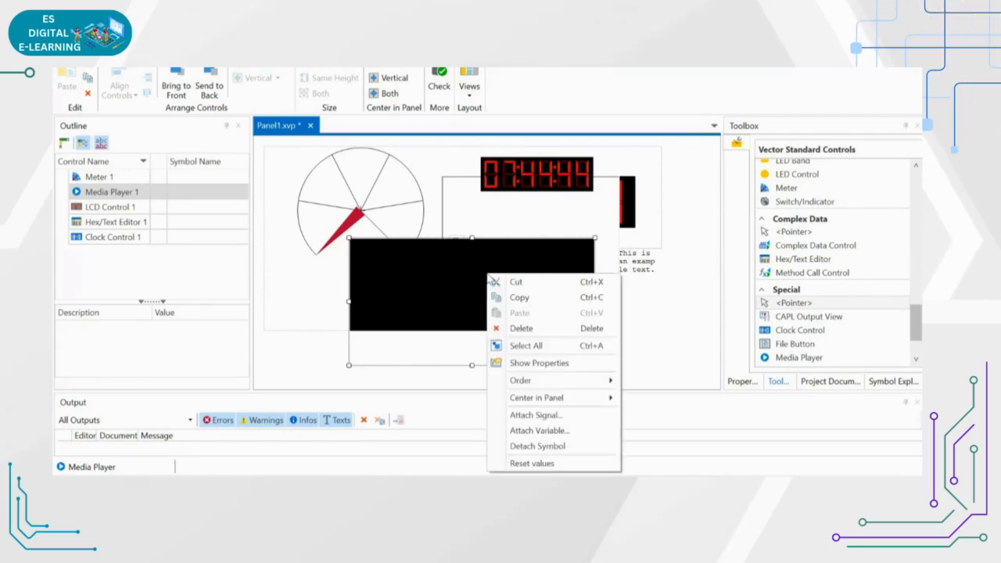
{"action": "left_click", "coordinate": [521, 328]}
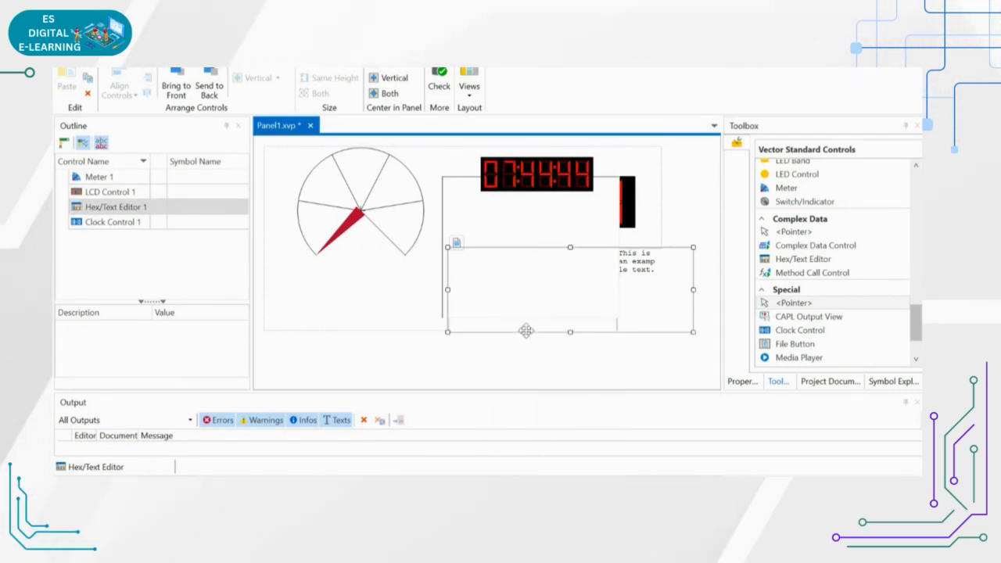
{"action": "right_click", "coordinate": [522, 278]}
{"action": "left_click", "coordinate": [504, 310]}
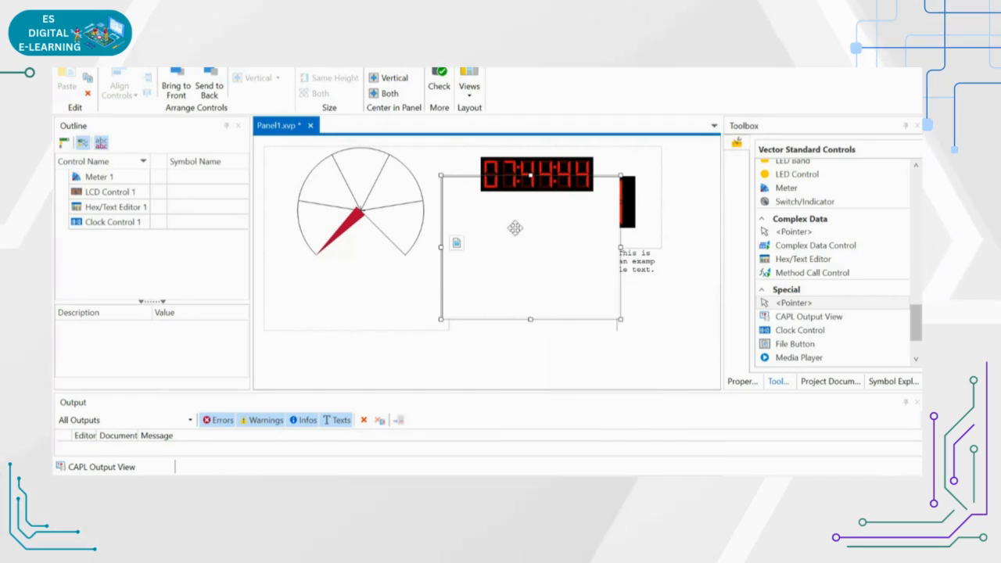
{"action": "left_click", "coordinate": [527, 164]}
{"action": "right_click", "coordinate": [535, 168]}
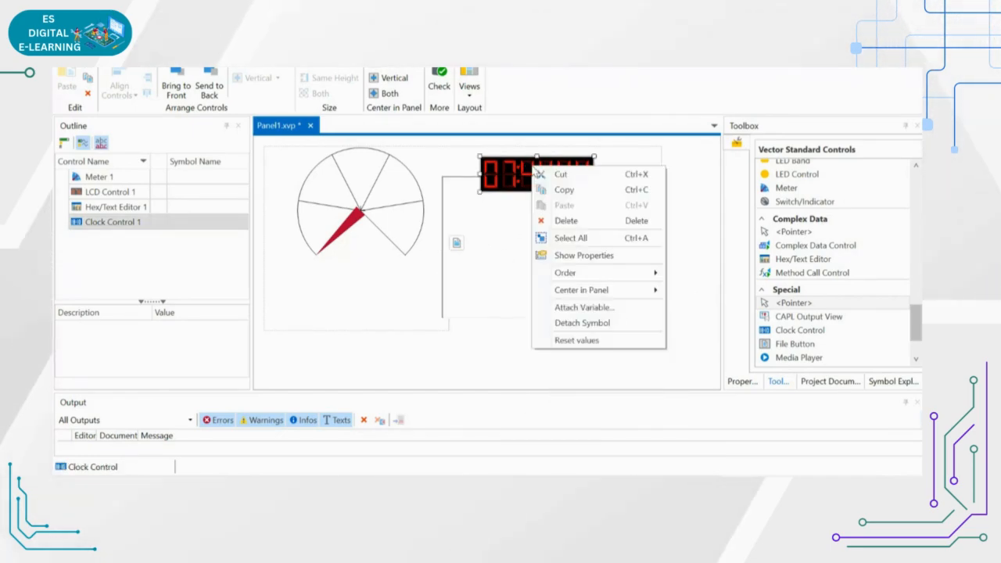
{"action": "left_click", "coordinate": [566, 220]}
Delete the CAPL Output View, the LCD Control and the Hex/Text Editor from the panel.
{"action": "left_click", "coordinate": [567, 212]}
{"action": "right_click", "coordinate": [569, 210]}
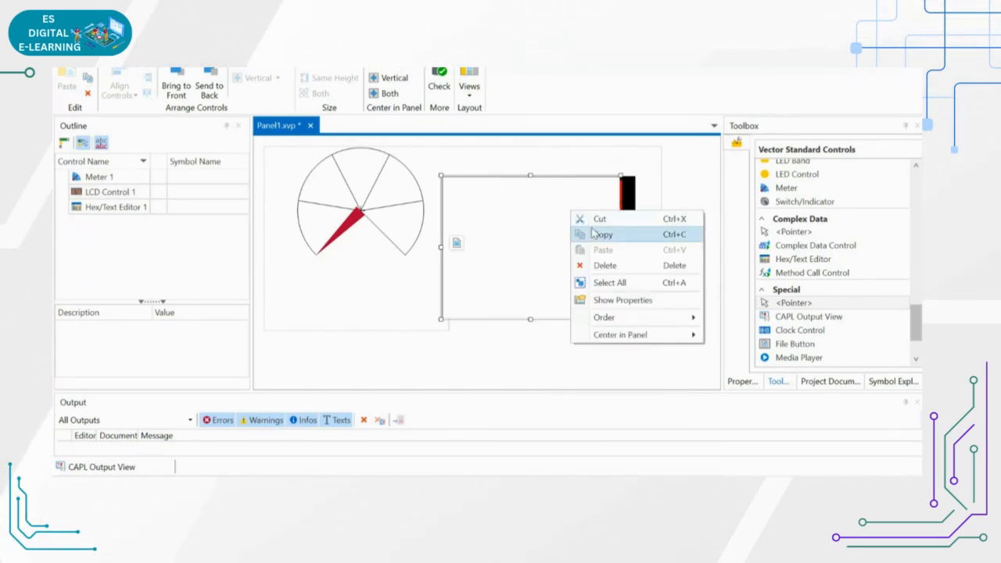
{"action": "left_click", "coordinate": [600, 265]}
{"action": "right_click", "coordinate": [588, 194]}
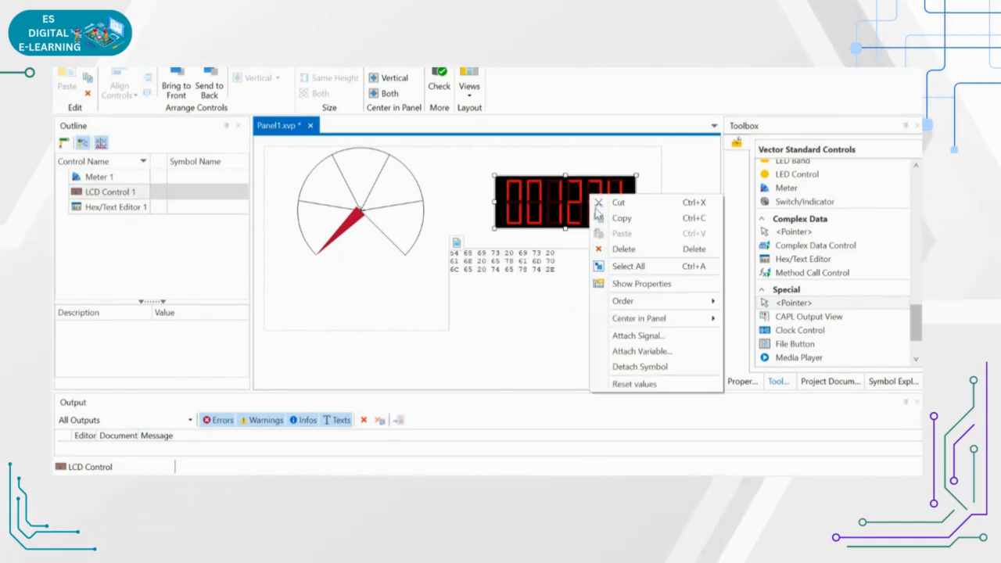
{"action": "left_click", "coordinate": [606, 247]}
{"action": "right_click", "coordinate": [531, 260]}
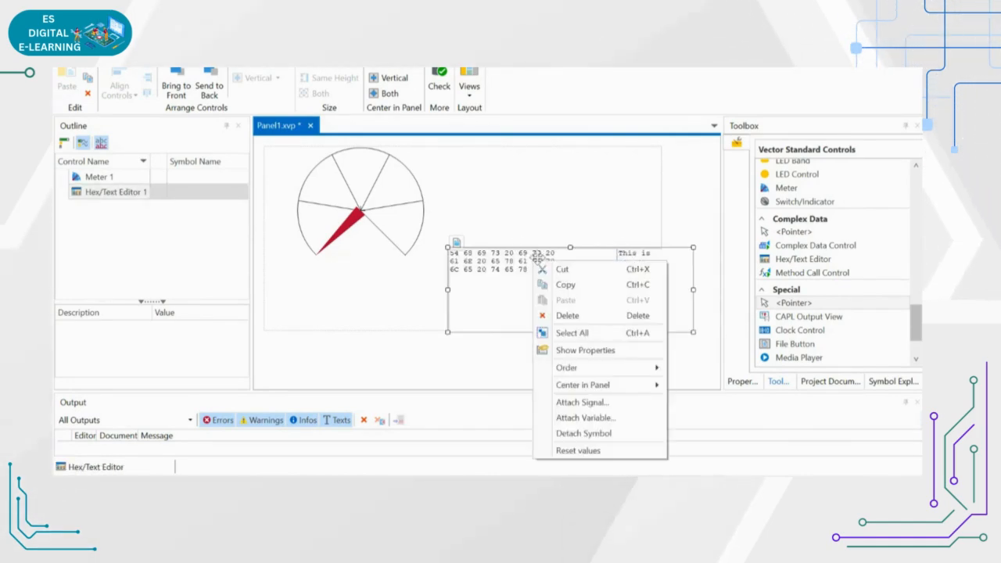
{"action": "left_click", "coordinate": [556, 316]}
Open the symbol selection for the meter and close it without a choice, and delete the File Button beside the meter.
{"action": "right_click", "coordinate": [393, 214]}
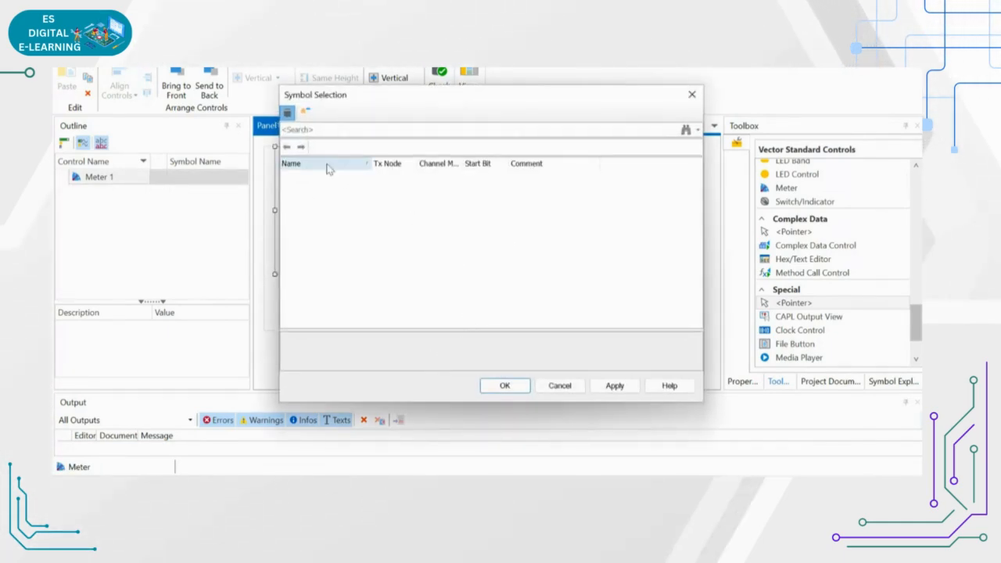
{"action": "left_click", "coordinate": [691, 94]}
{"action": "left_click_drag", "start_coordinate": [461, 236], "coordinate": [460, 240]}
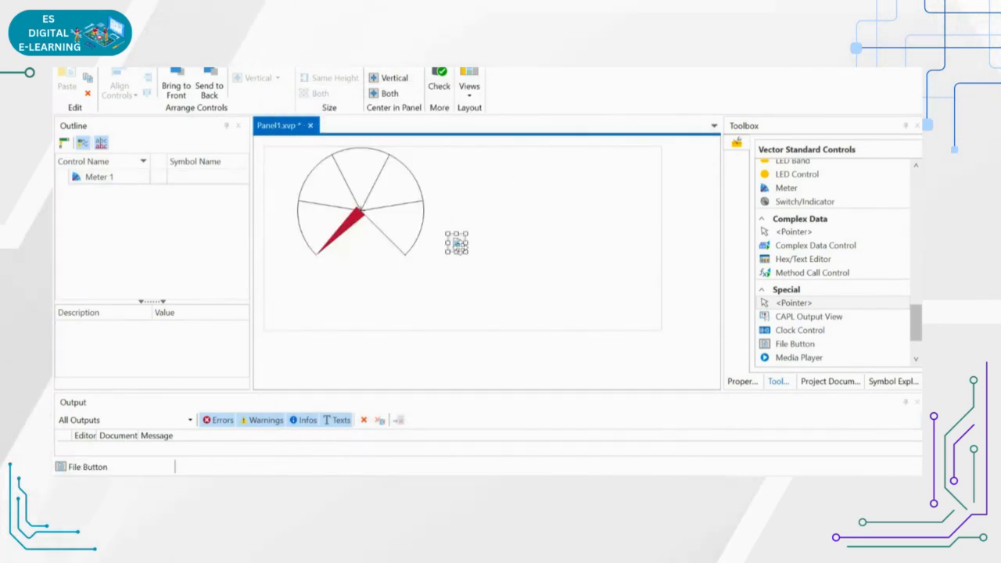
{"action": "key", "text": "Delete"}
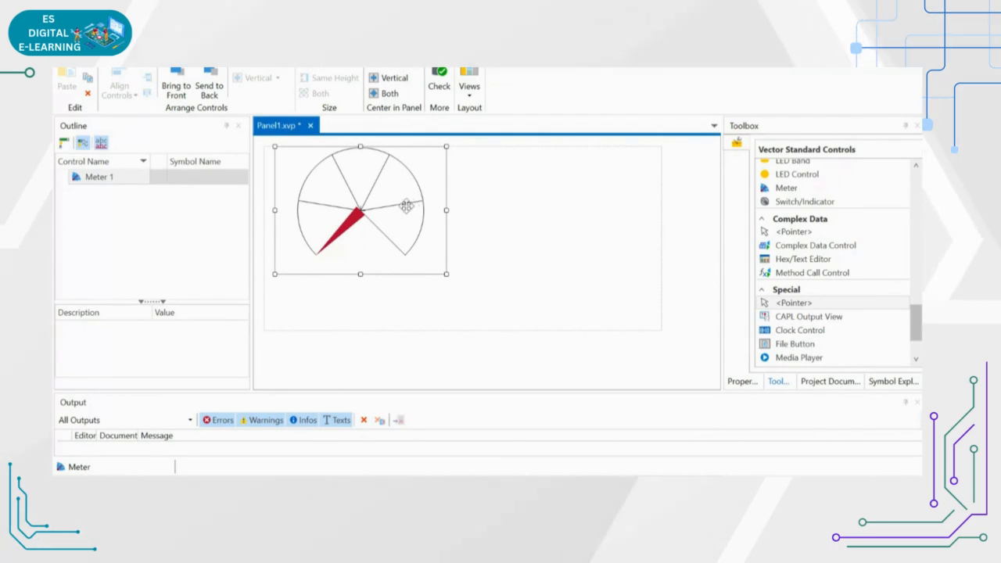
Display the meter's properties, compare them with those of the panel itself, and reselect the meter.
{"action": "right_click", "coordinate": [406, 206]}
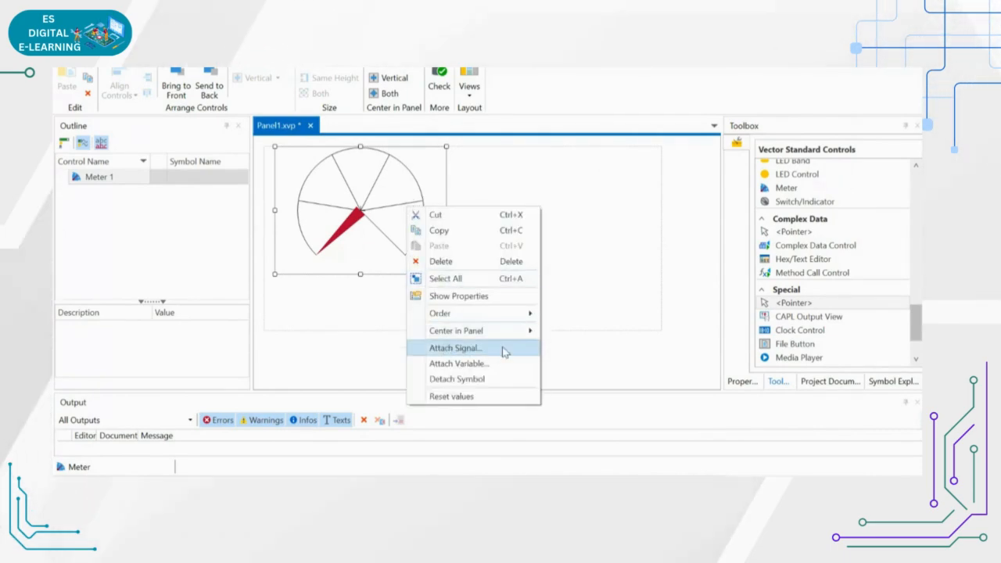
{"action": "left_click", "coordinate": [503, 296]}
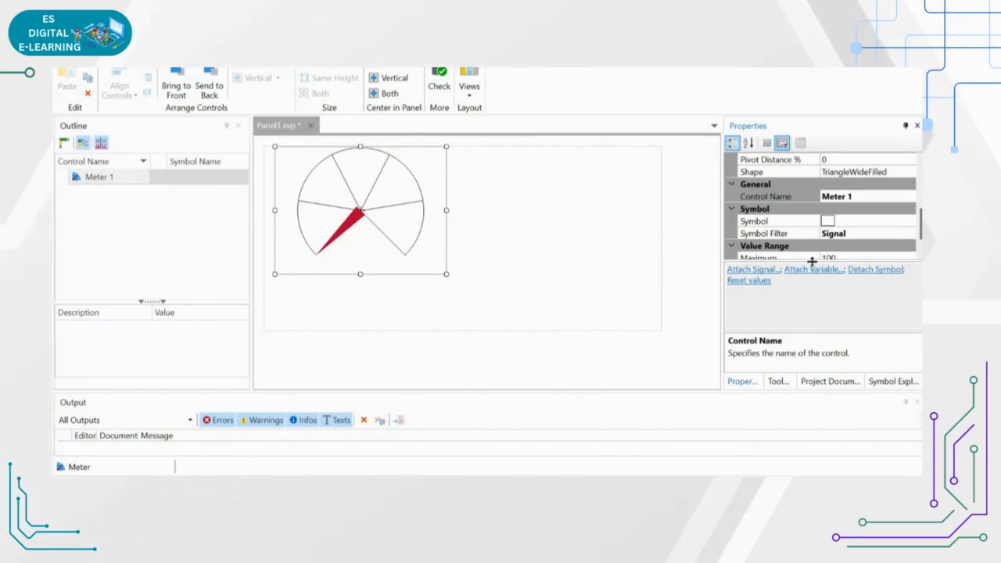
{"action": "left_click", "coordinate": [592, 259]}
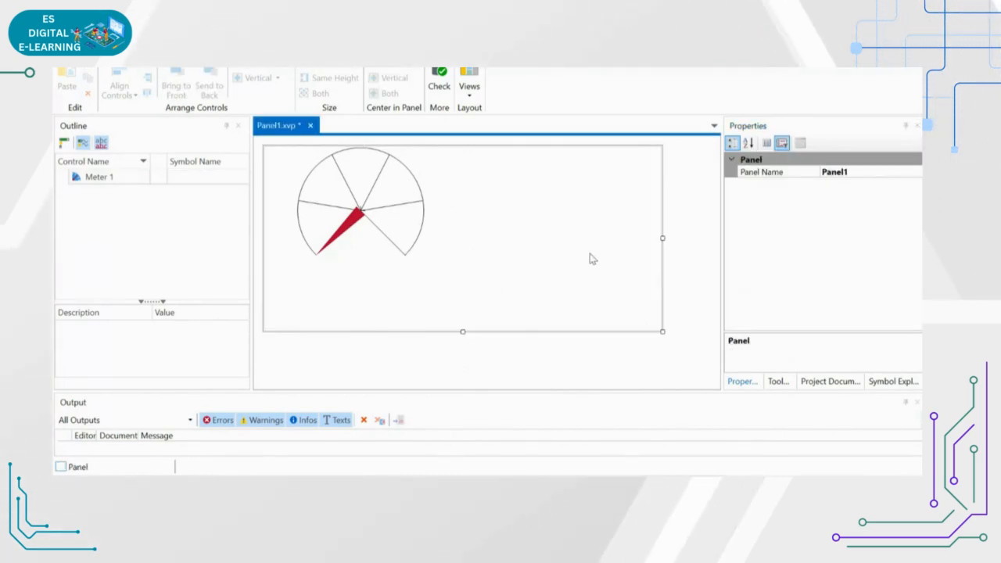
{"action": "left_click", "coordinate": [408, 204]}
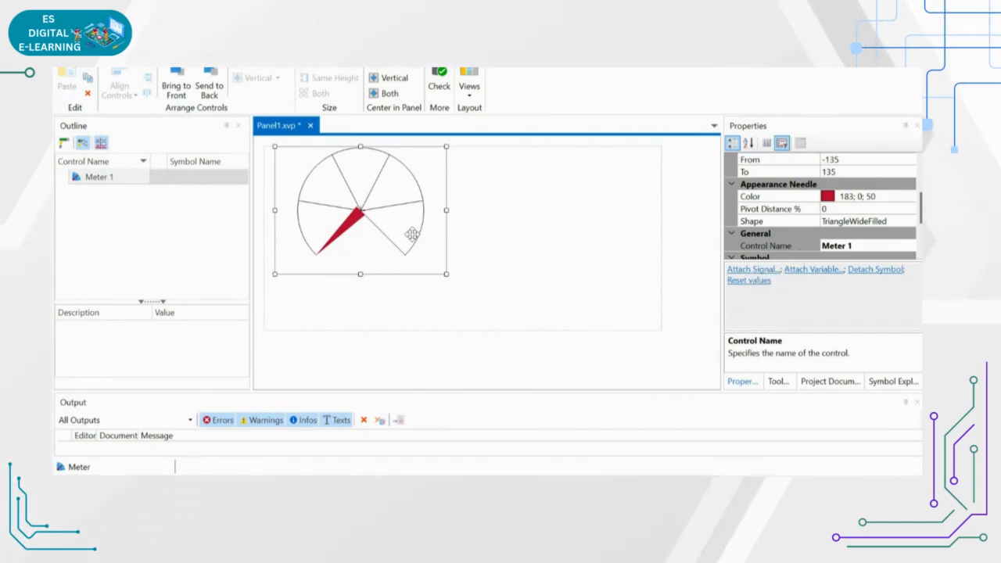
Enlarge the meter's property list and bring its Alarm Settings into view.
{"action": "right_click", "coordinate": [412, 235]}
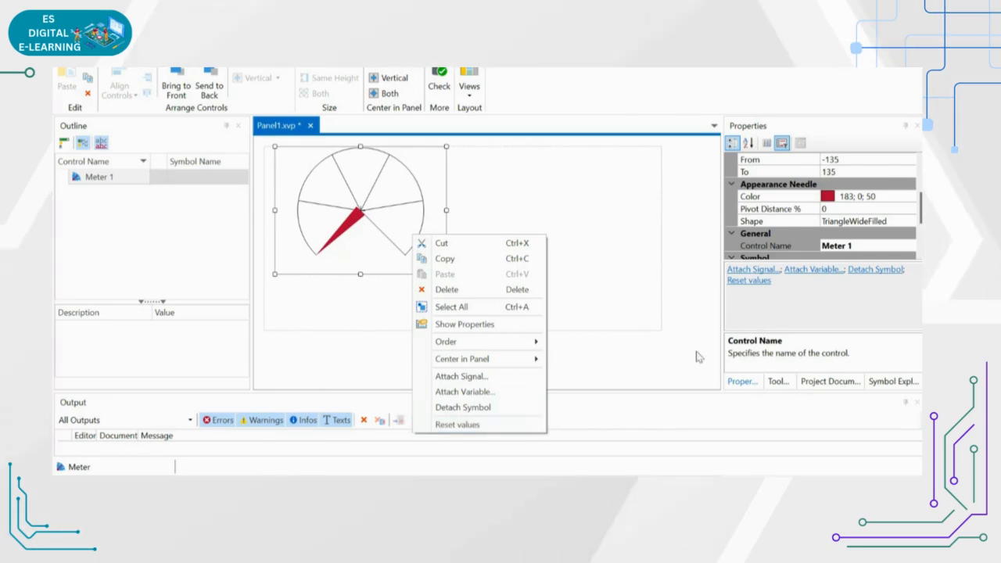
{"action": "left_click", "coordinate": [773, 265]}
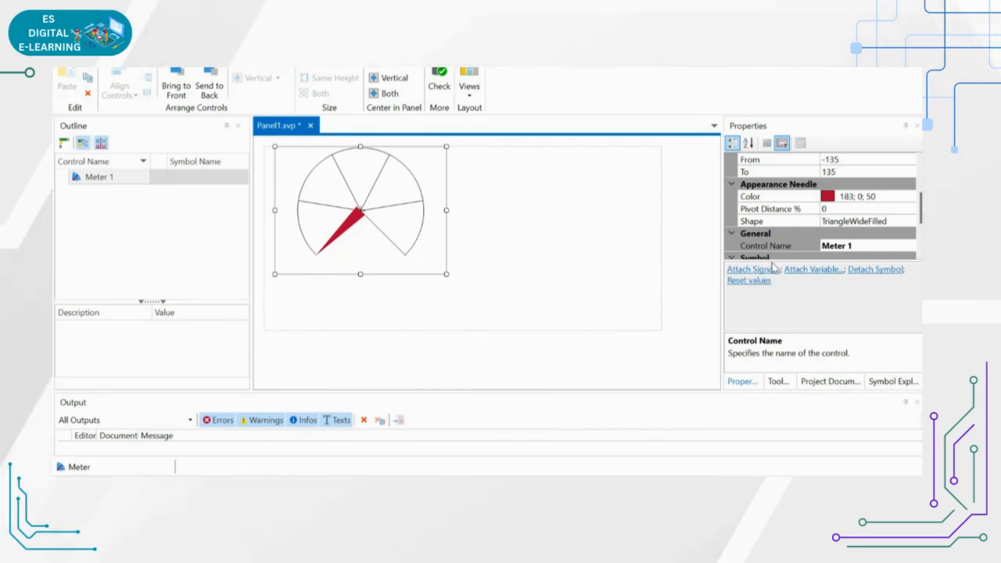
{"action": "left_click", "coordinate": [780, 337]}
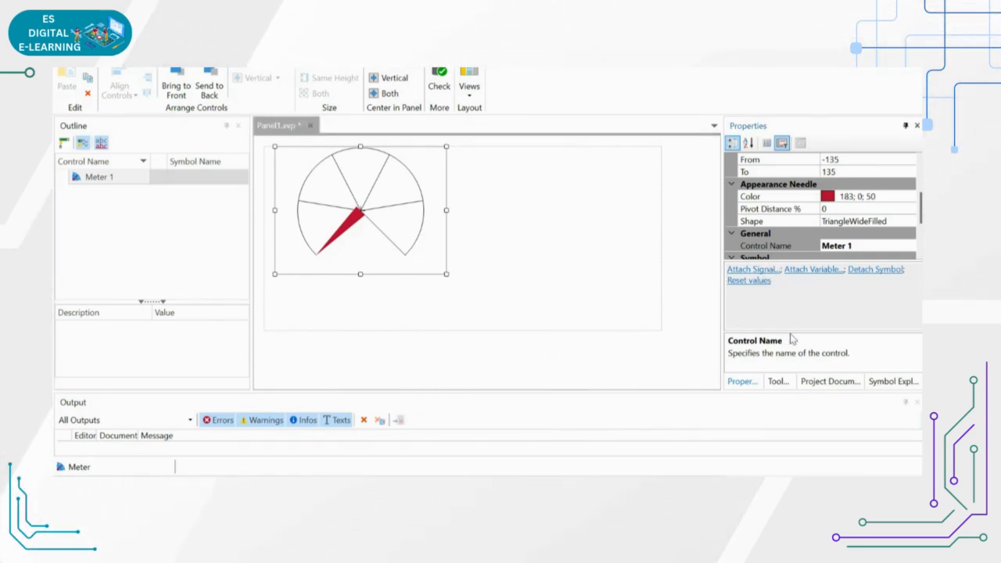
{"action": "left_click_drag", "start_coordinate": [791, 260], "coordinate": [794, 287]}
{"action": "scroll", "coordinate": [820, 219], "scroll_direction": "up", "scroll_amount": 3}
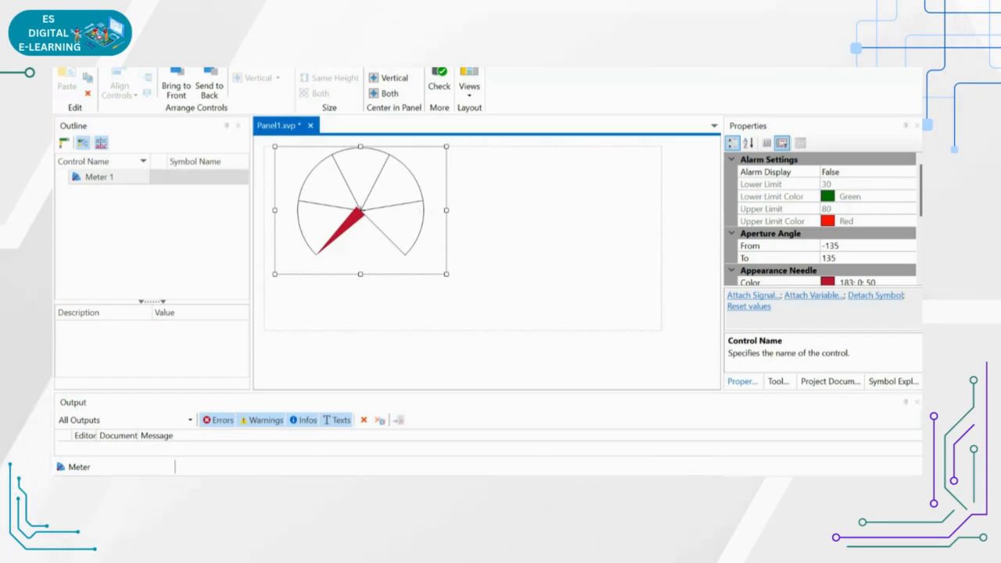
Set the meter's Alarm Display to True and its Lower Limit to 45.
{"action": "left_click", "coordinate": [843, 172]}
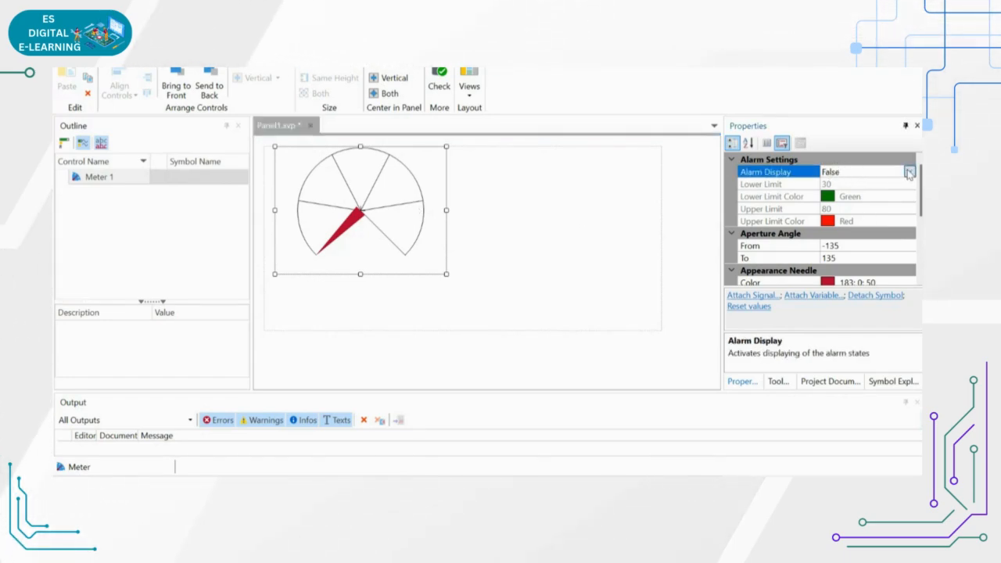
{"action": "left_click", "coordinate": [908, 171]}
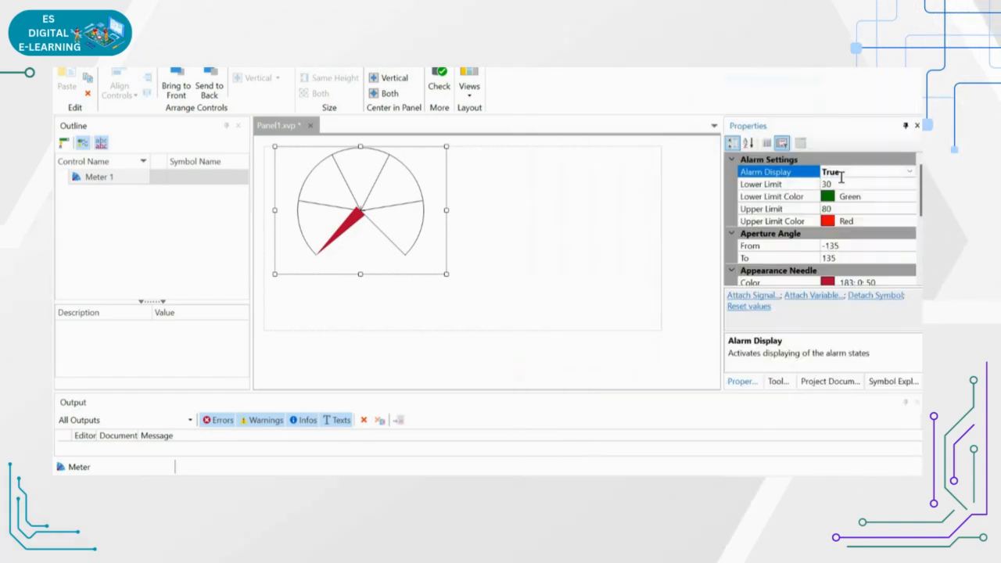
{"action": "left_click", "coordinate": [835, 188]}
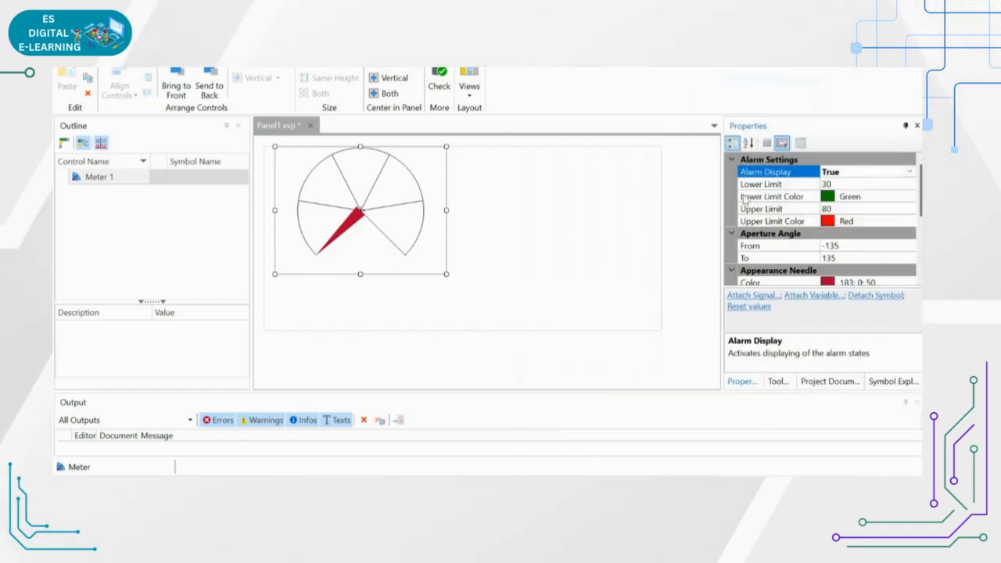
{"action": "left_click", "coordinate": [835, 188]}
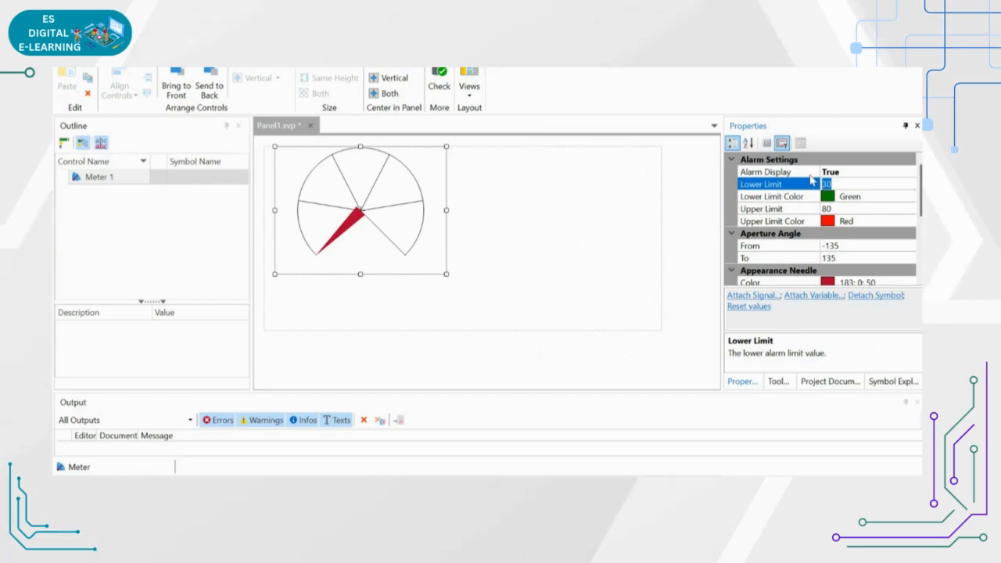
{"action": "type", "text": "45"}
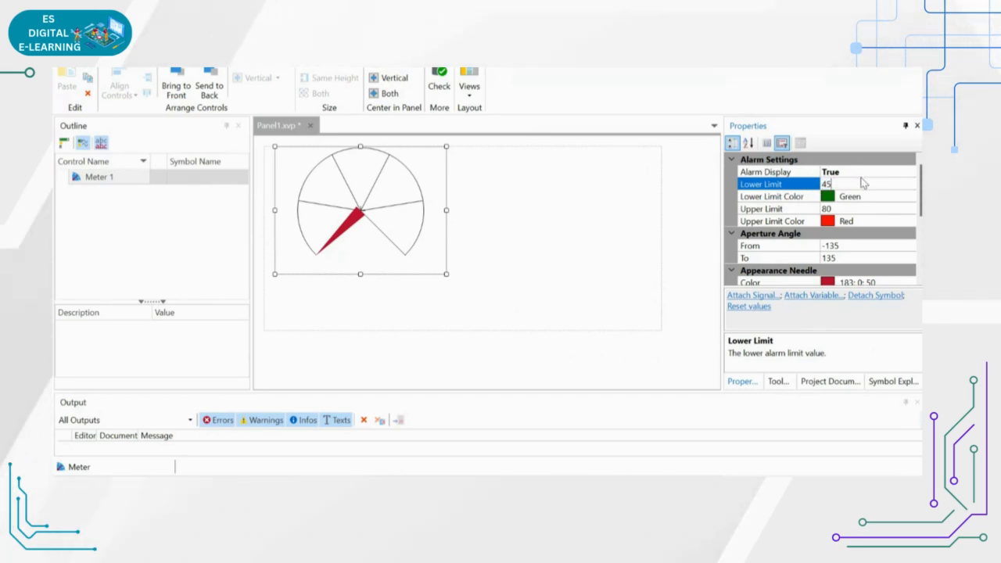
{"action": "left_click", "coordinate": [859, 205]}
Set the meter's Lower Limit Color to Aqua.
{"action": "left_click", "coordinate": [829, 198]}
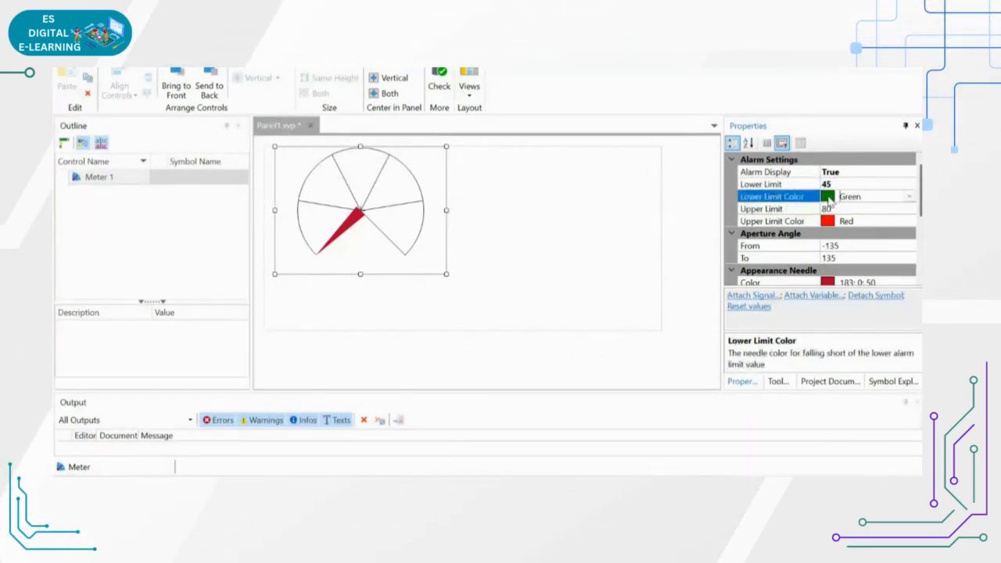
{"action": "left_click", "coordinate": [910, 197]}
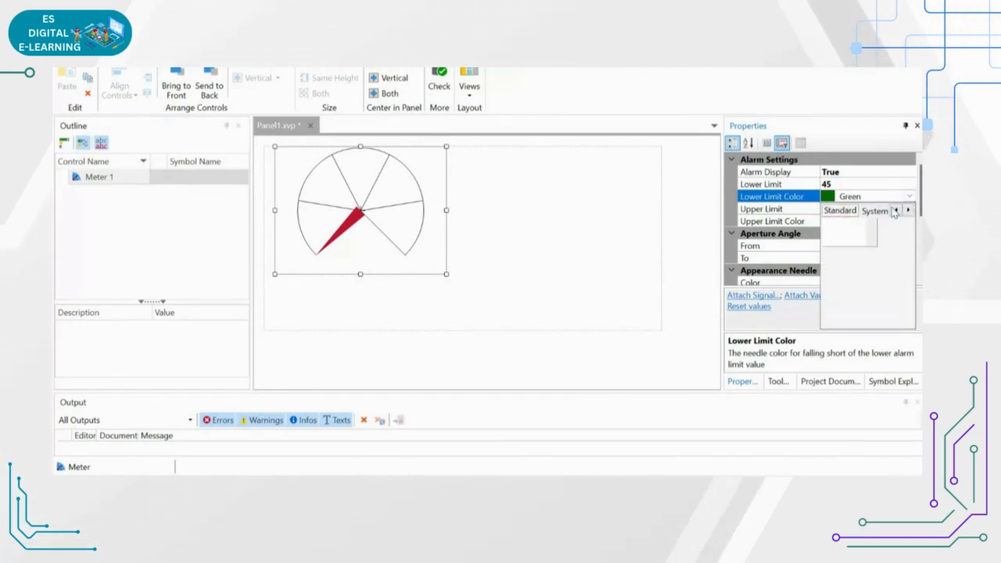
{"action": "left_click", "coordinate": [840, 213]}
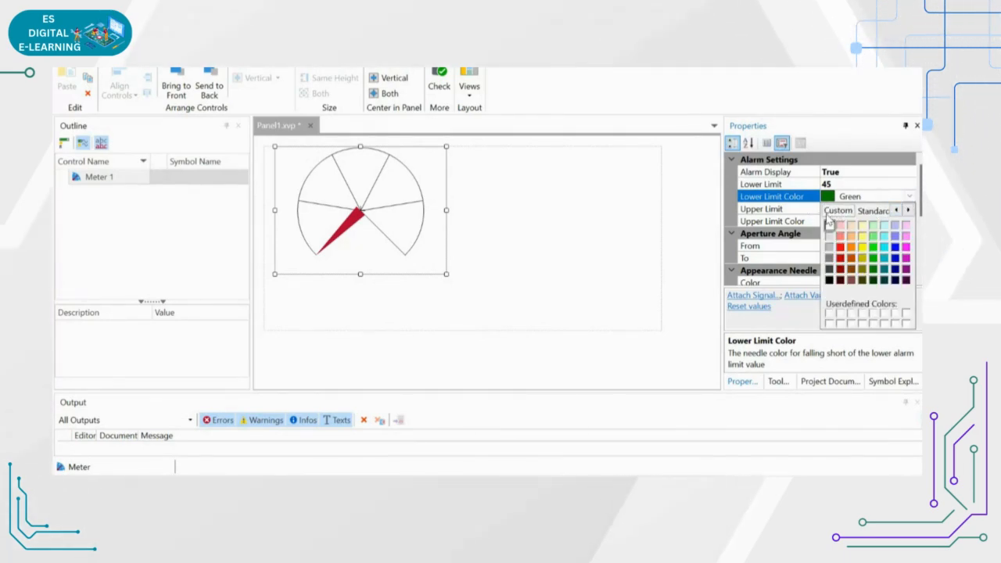
{"action": "left_click", "coordinate": [883, 246]}
View the color choices for the meter's Upper Limit Color and leave them without choosing one.
{"action": "left_click", "coordinate": [829, 222]}
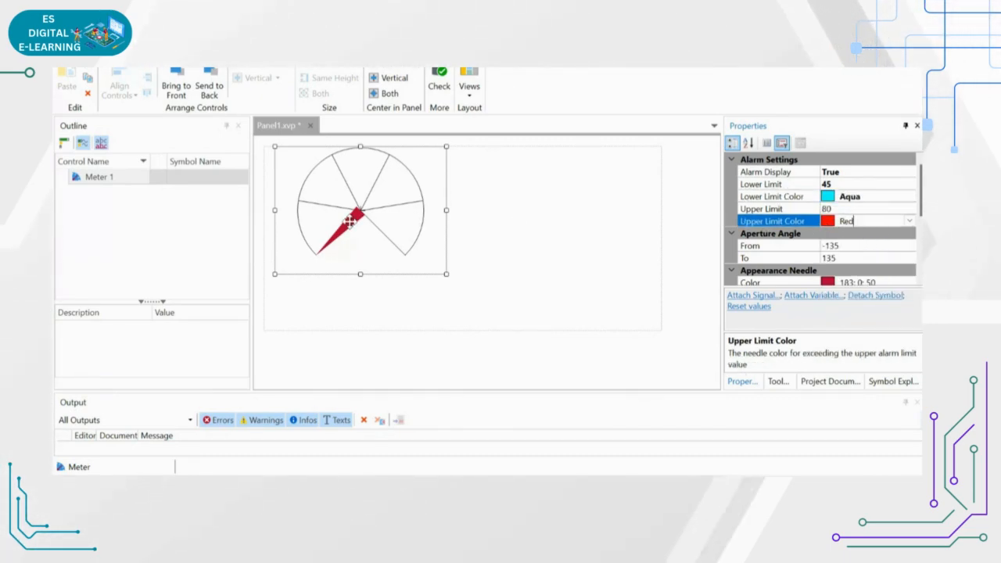
{"action": "key", "text": "Return"}
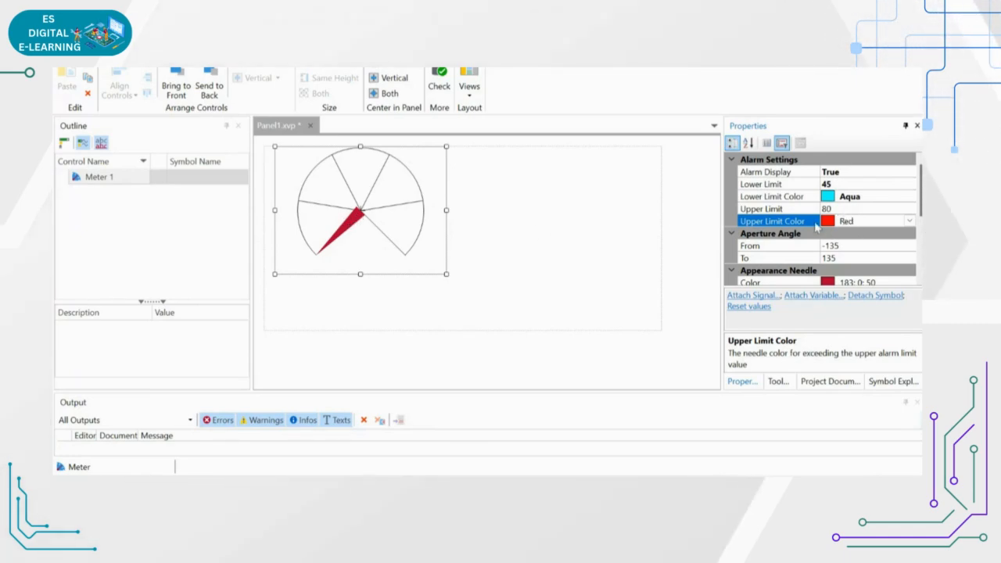
{"action": "left_click", "coordinate": [908, 221]}
{"action": "left_click", "coordinate": [871, 237]}
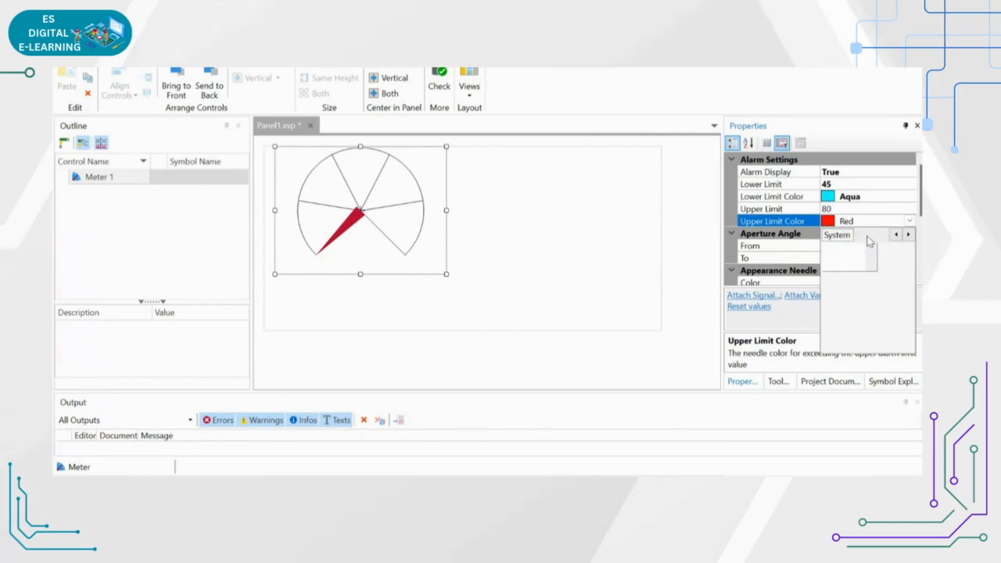
{"action": "left_click", "coordinate": [779, 248]}
Set the meter's Aperture Angle to run from -180 to 180.
{"action": "scroll", "coordinate": [806, 248], "scroll_direction": "down", "scroll_amount": 2}
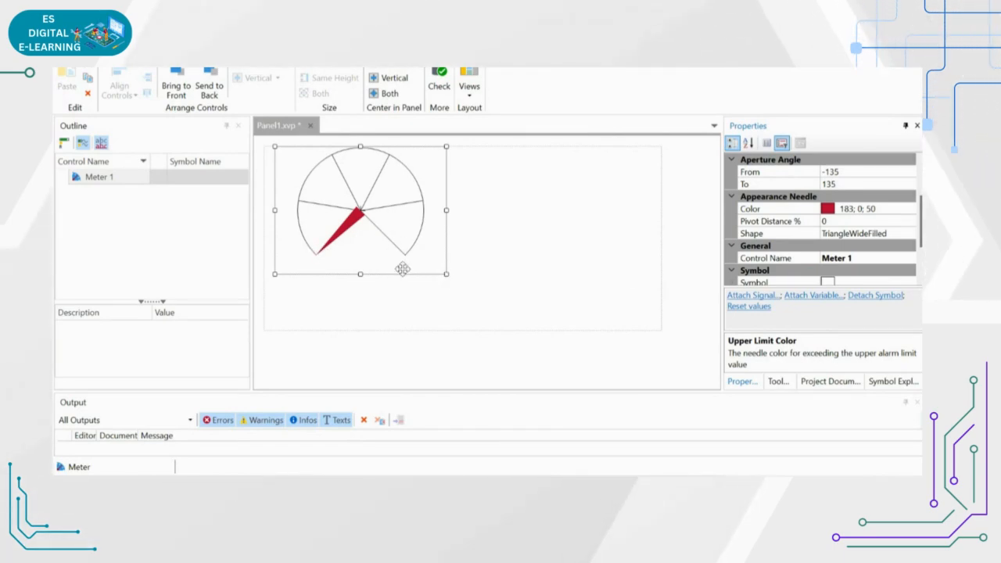
{"action": "left_click", "coordinate": [860, 171]}
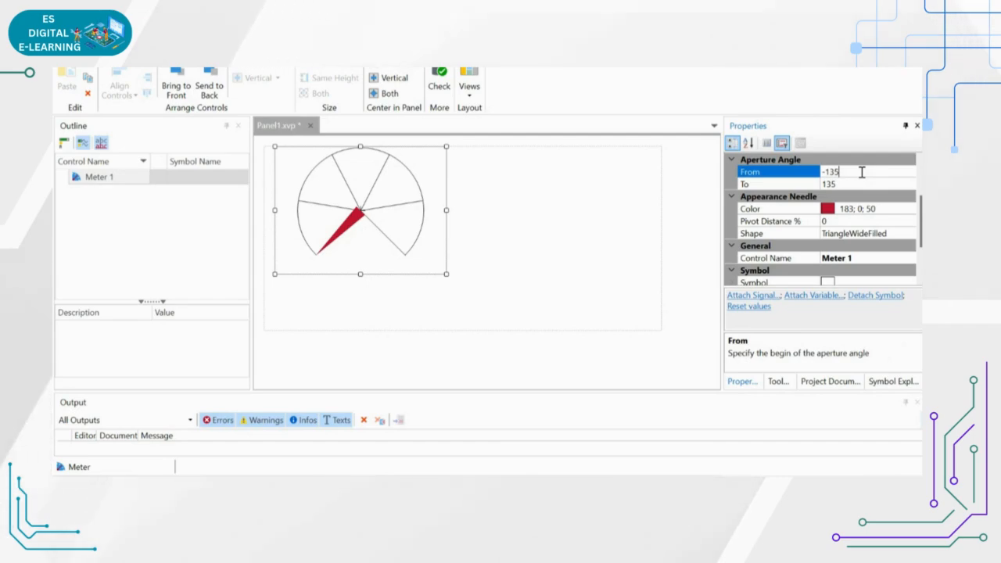
{"action": "left_click", "coordinate": [832, 171]}
{"action": "type", "text": "1"}
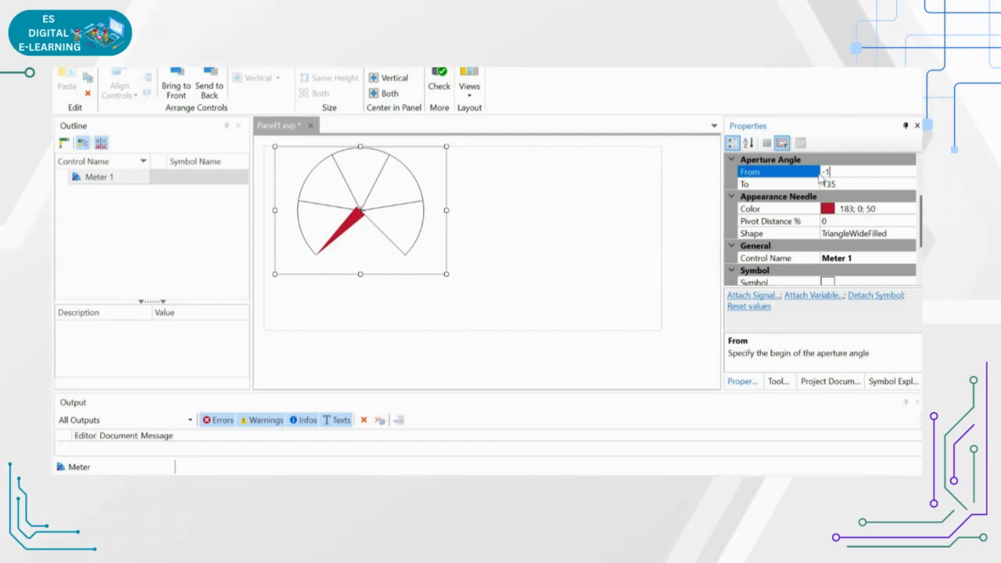
{"action": "type", "text": "80"}
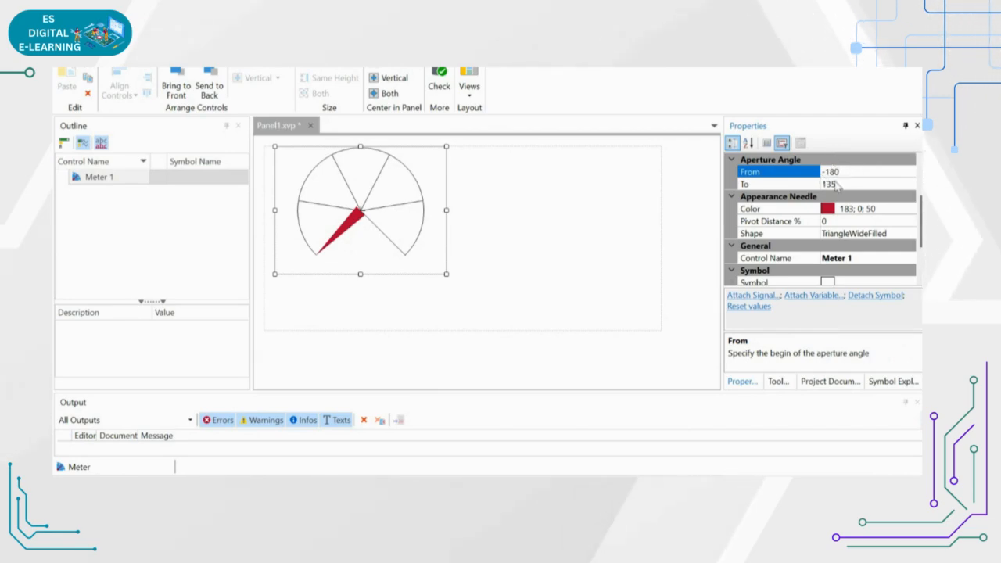
{"action": "left_click", "coordinate": [832, 185]}
{"action": "type", "text": "180"}
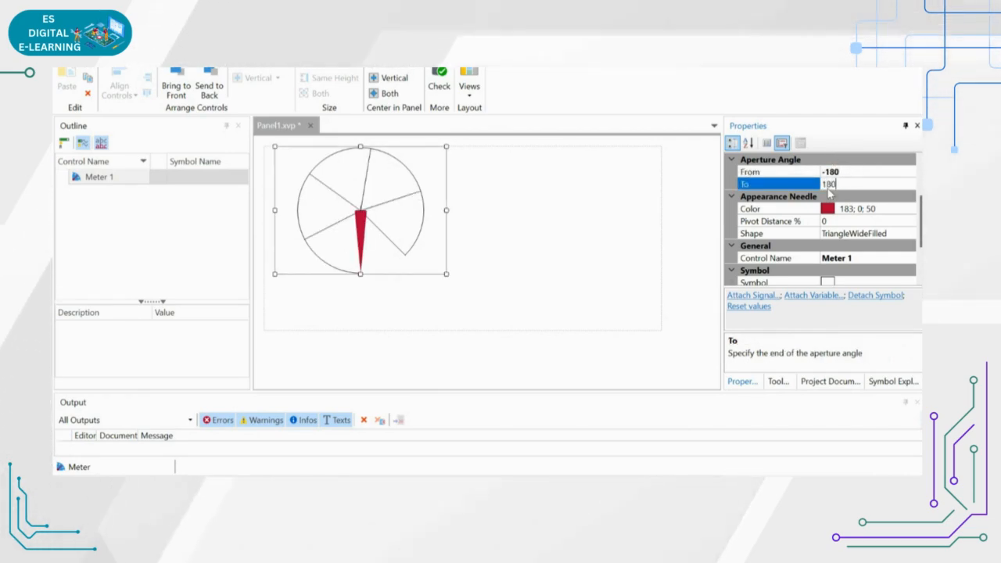
{"action": "key", "text": "Return"}
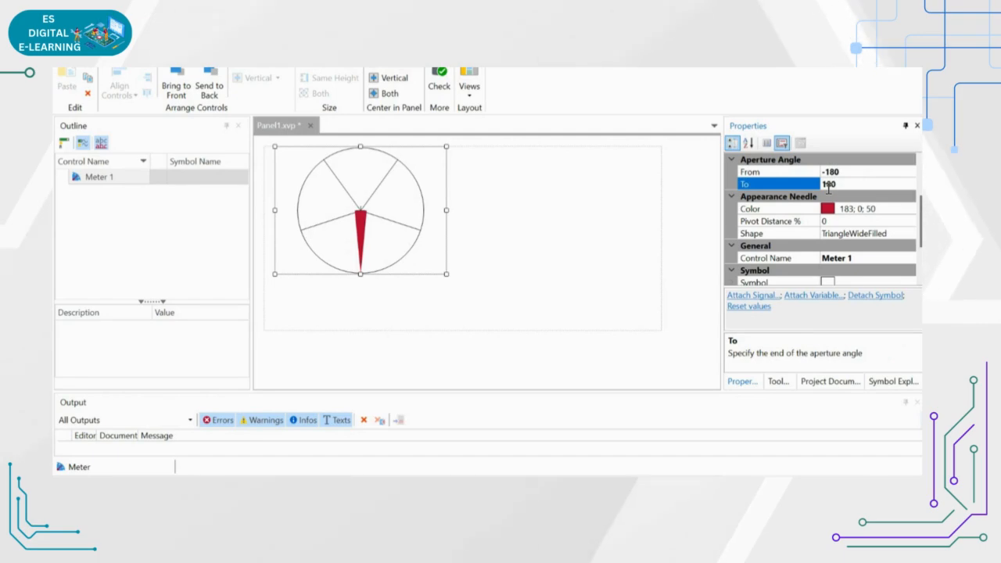
Set the meter's Aperture Angle to run from -90 to 90.
{"action": "left_click", "coordinate": [818, 210]}
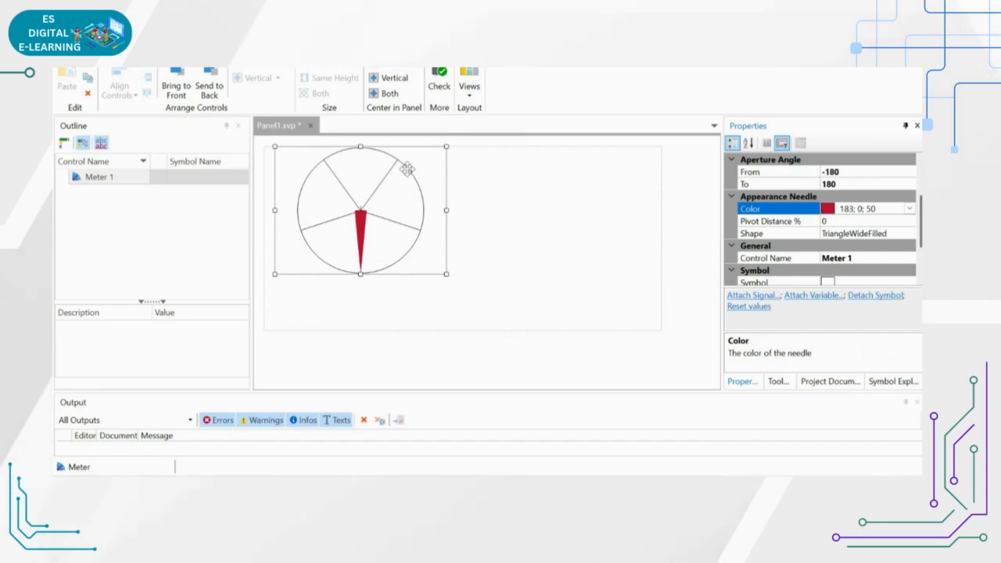
{"action": "left_click", "coordinate": [856, 172]}
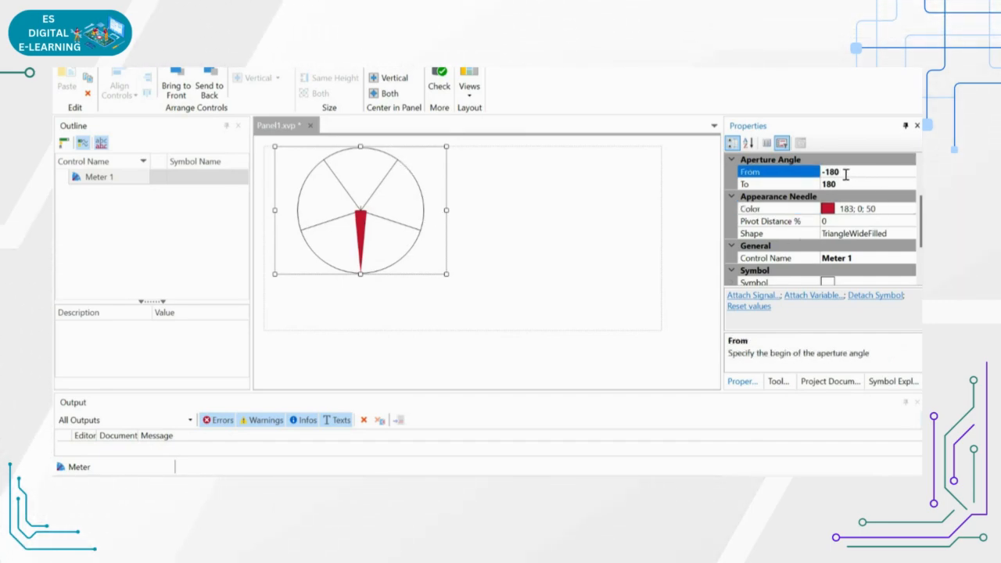
{"action": "type", "text": "-"}
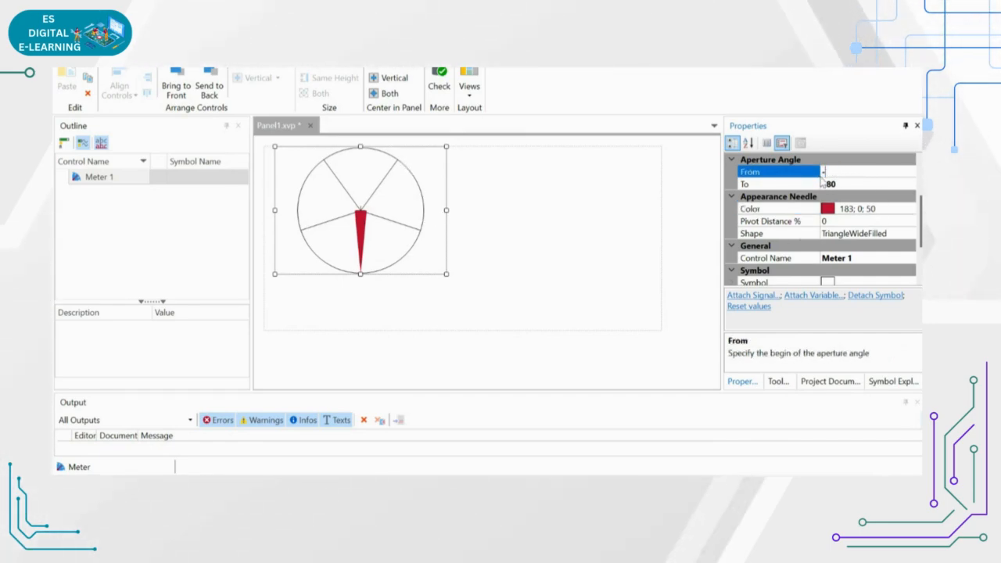
{"action": "type", "text": "90"}
{"action": "left_click", "coordinate": [825, 183]}
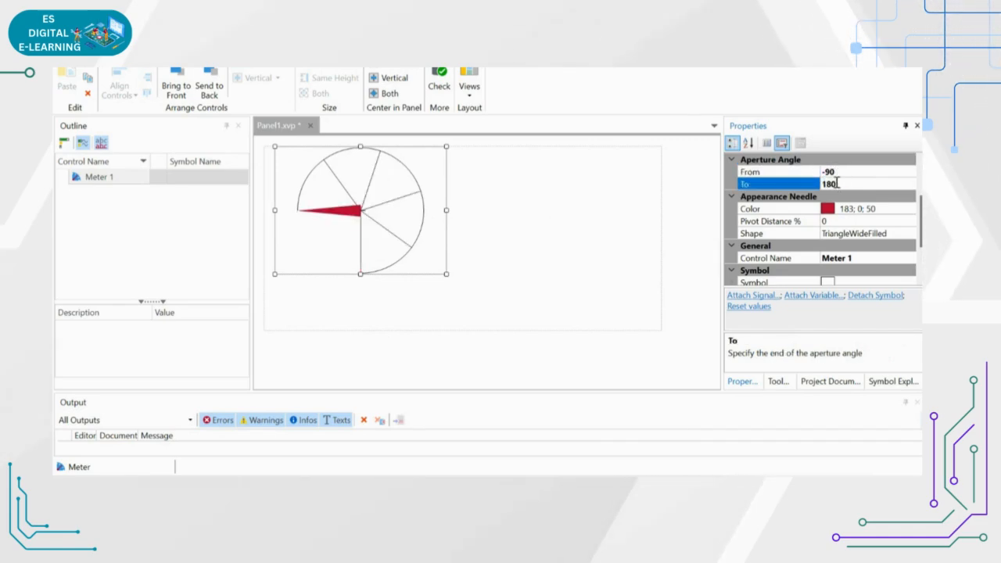
{"action": "type", "text": "90"}
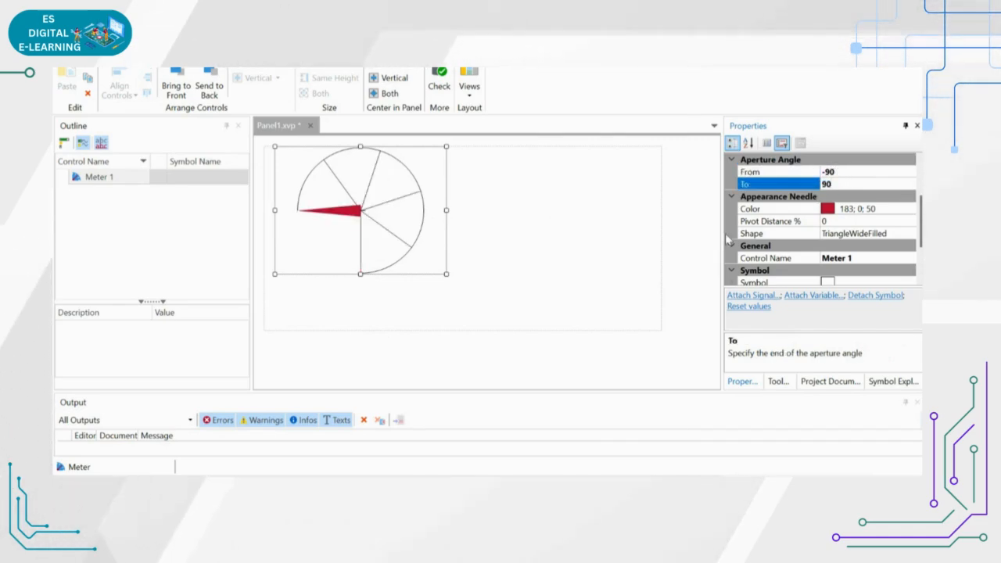
{"action": "key", "text": "Return"}
{"action": "left_click", "coordinate": [563, 275]}
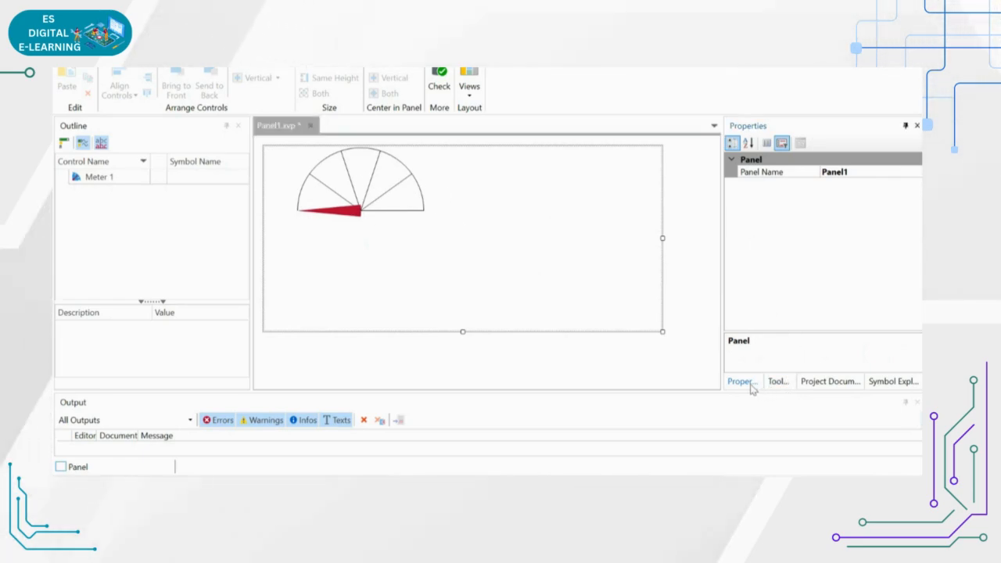
{"action": "left_click", "coordinate": [731, 159]}
{"action": "left_click", "coordinate": [731, 160]}
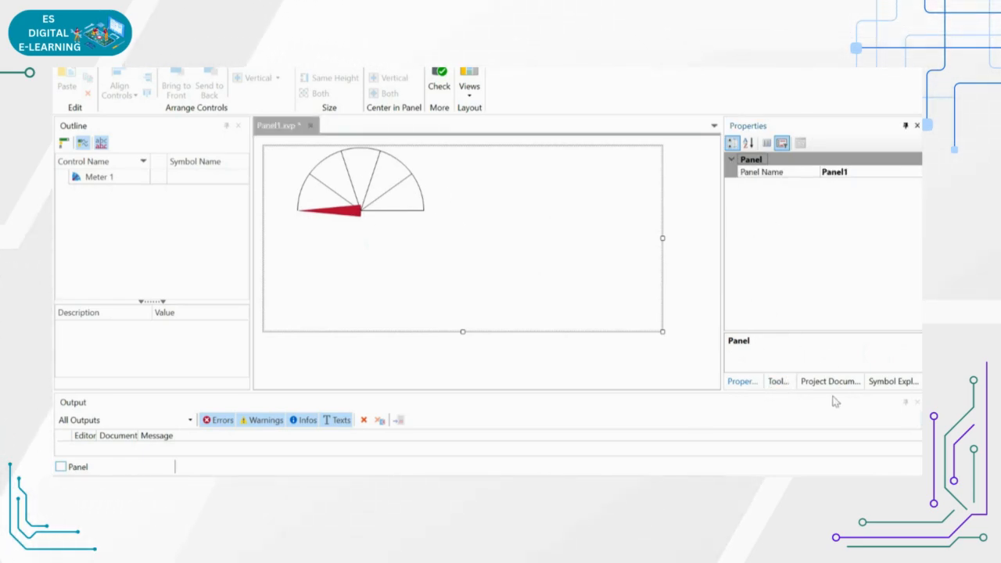
Show the meter's properties and set its Symbol Filter to Variable.
{"action": "left_click", "coordinate": [375, 188]}
{"action": "right_click", "coordinate": [375, 188]}
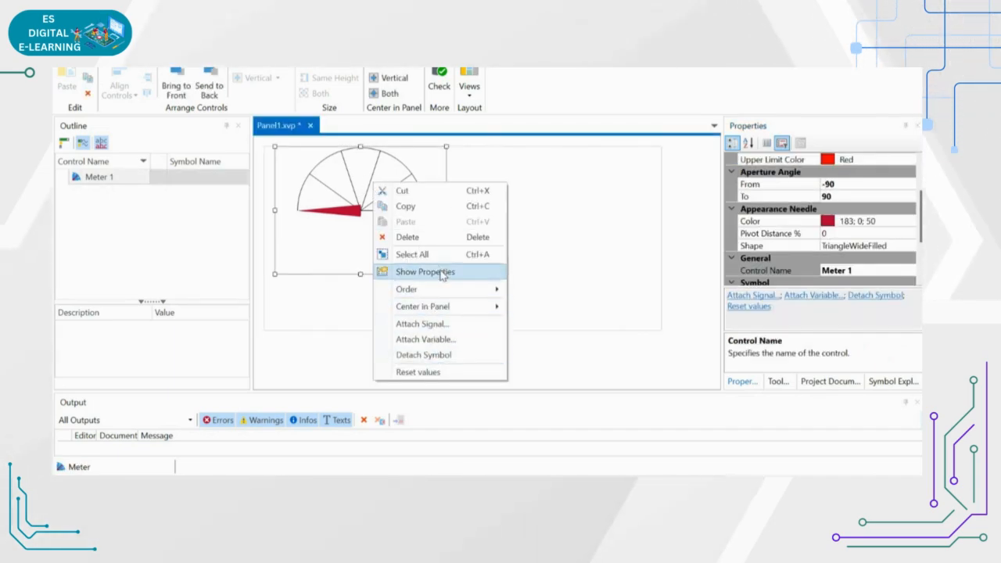
{"action": "left_click", "coordinate": [442, 273]}
{"action": "scroll", "coordinate": [801, 247], "scroll_direction": "down", "scroll_amount": 2}
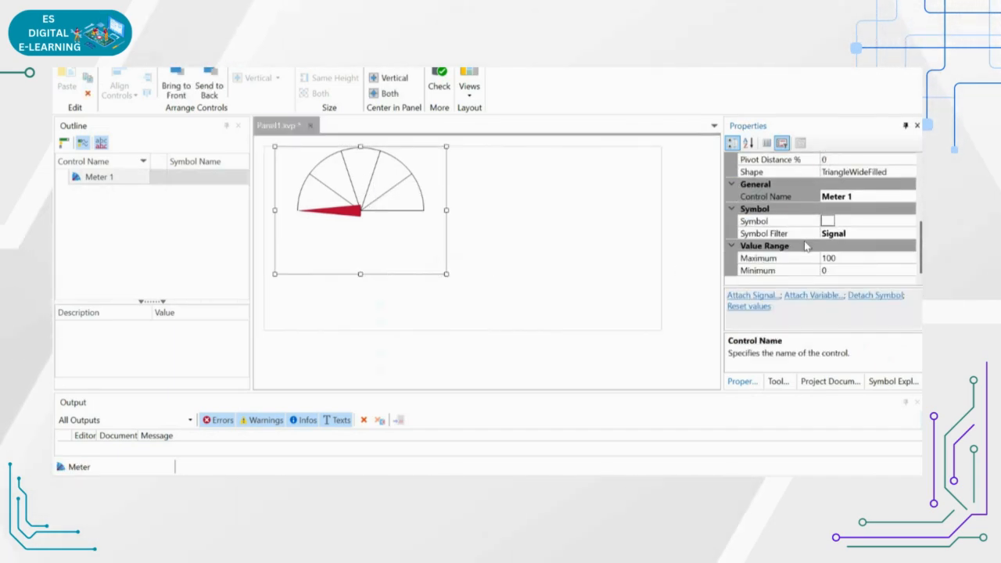
{"action": "left_click", "coordinate": [844, 233]}
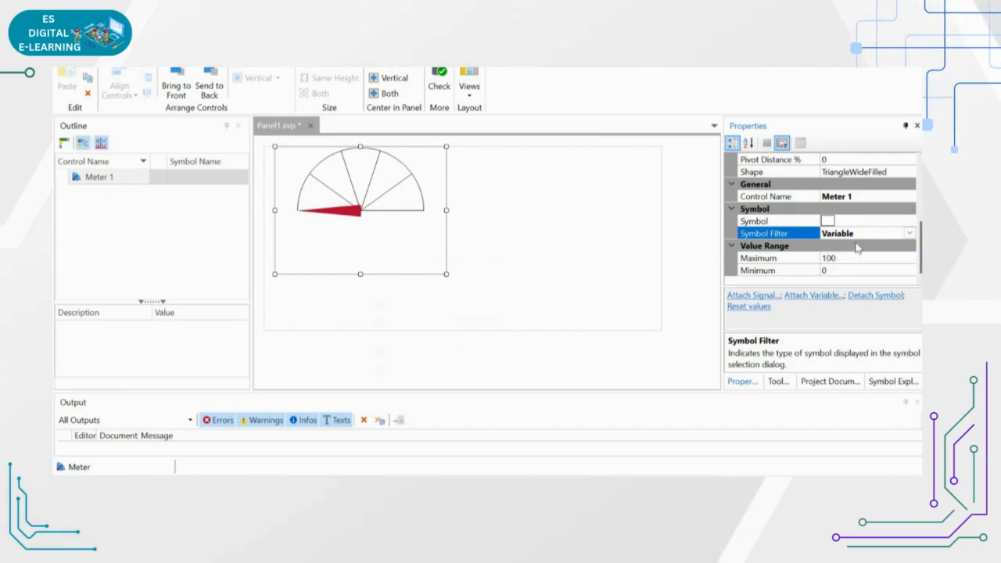
{"action": "left_click", "coordinate": [909, 233]}
{"action": "left_click", "coordinate": [832, 246]}
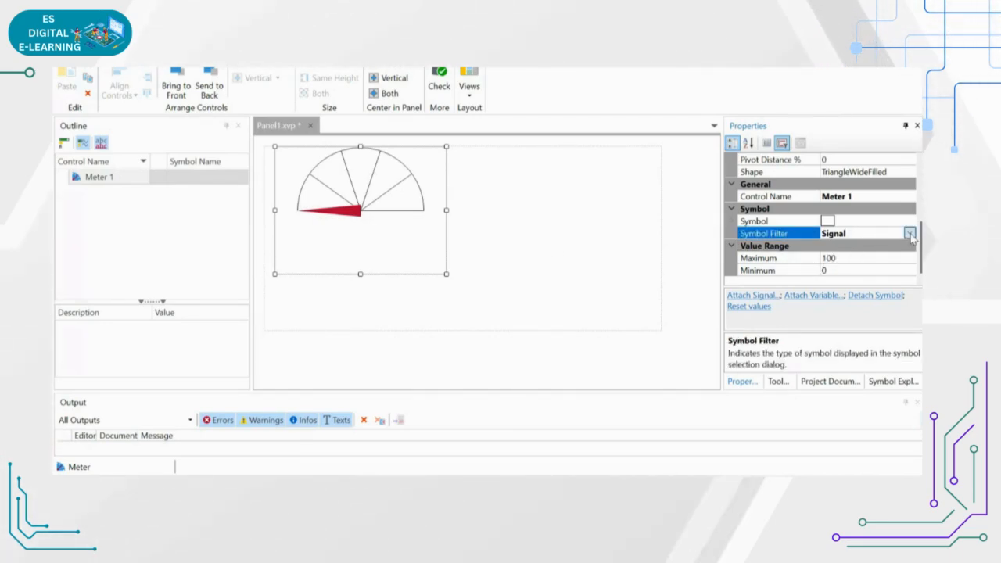
{"action": "left_click", "coordinate": [909, 233]}
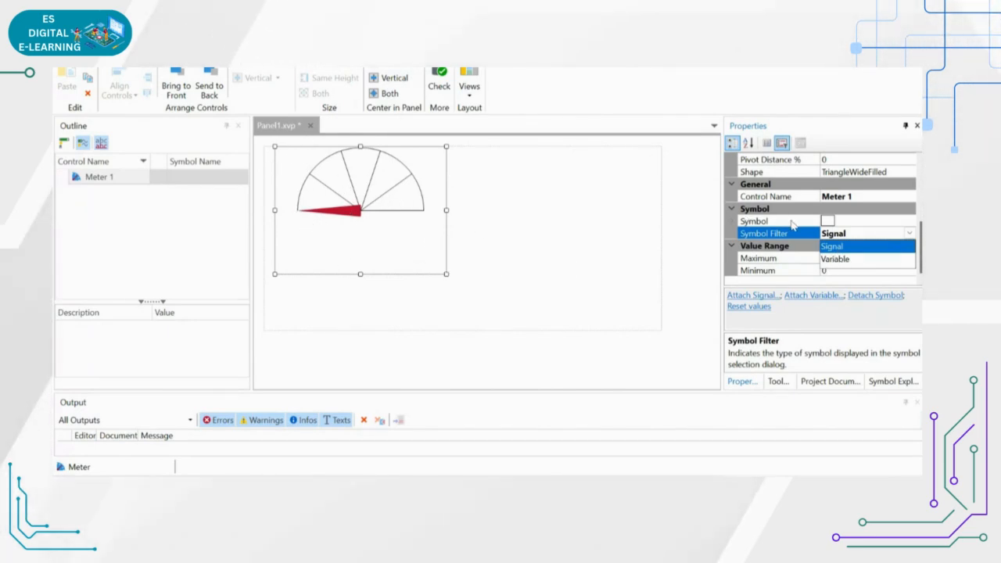
{"action": "left_click", "coordinate": [838, 267]}
{"action": "left_click", "coordinate": [827, 258]}
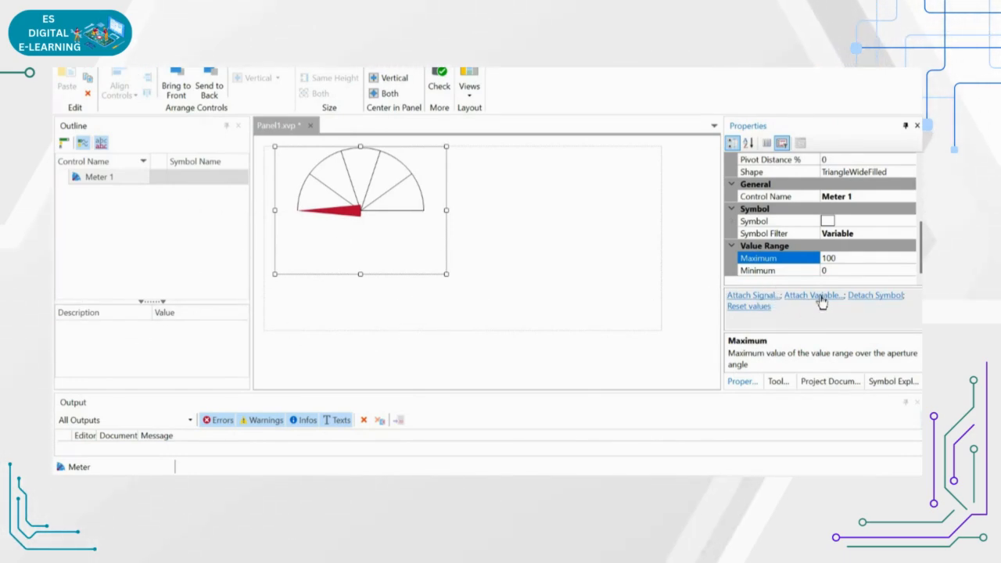
Open the Symbol Explorer and display the environment and system variables.
{"action": "left_click", "coordinate": [777, 381]}
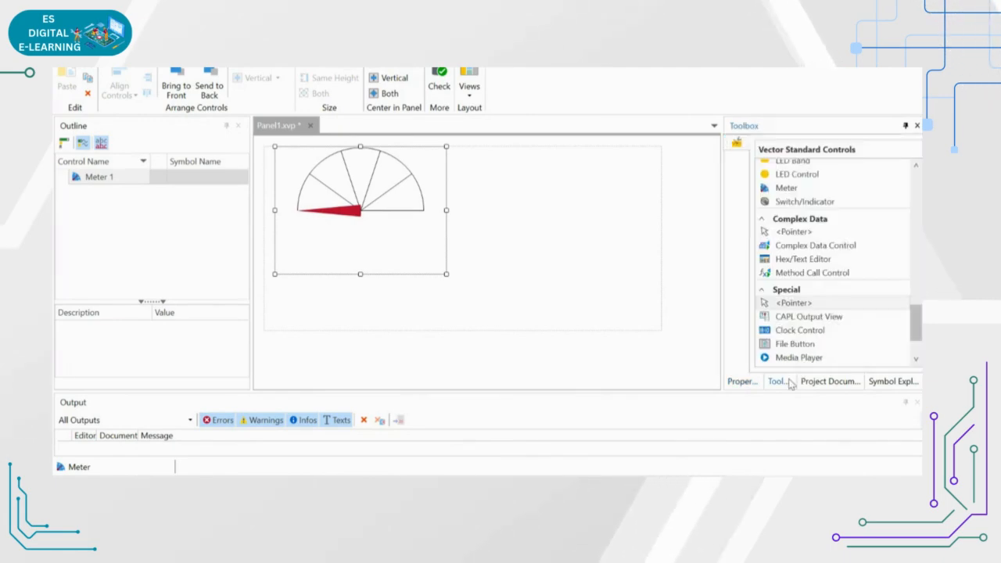
{"action": "left_click", "coordinate": [831, 382]}
{"action": "left_click", "coordinate": [892, 382]}
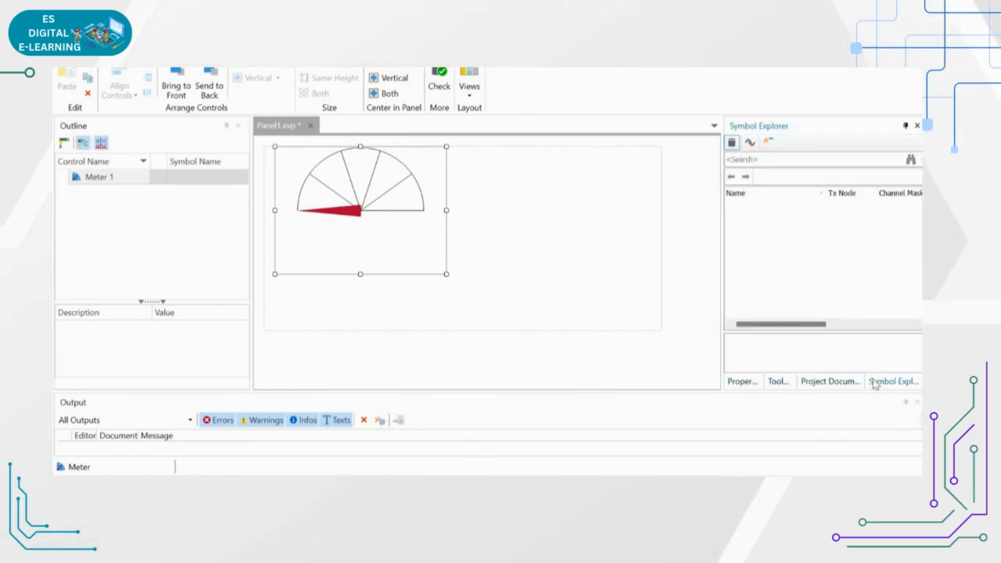
{"action": "left_click", "coordinate": [750, 143]}
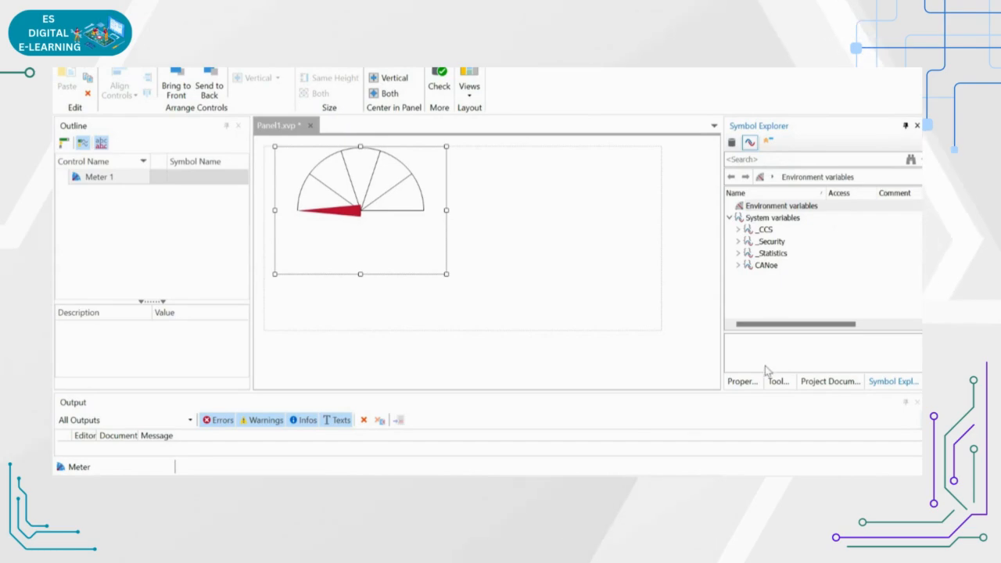
Try to attach the V2GMessage system variable from the _CCS group to the meter.
{"action": "left_click", "coordinate": [729, 218]}
{"action": "left_click", "coordinate": [729, 218]}
{"action": "left_click", "coordinate": [738, 230]}
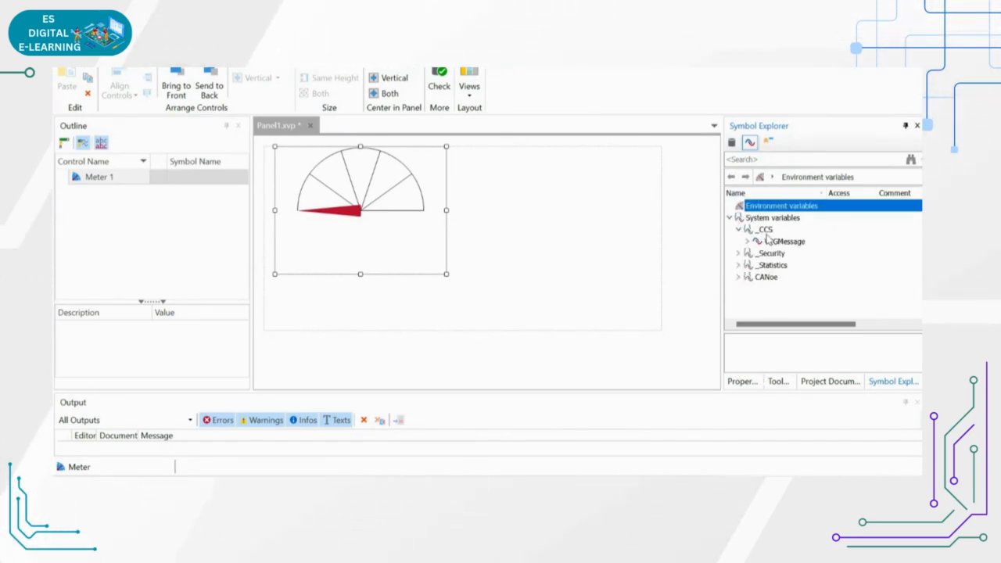
{"action": "left_click", "coordinate": [768, 242]}
{"action": "left_click_drag", "start_coordinate": [699, 246], "coordinate": [400, 204]}
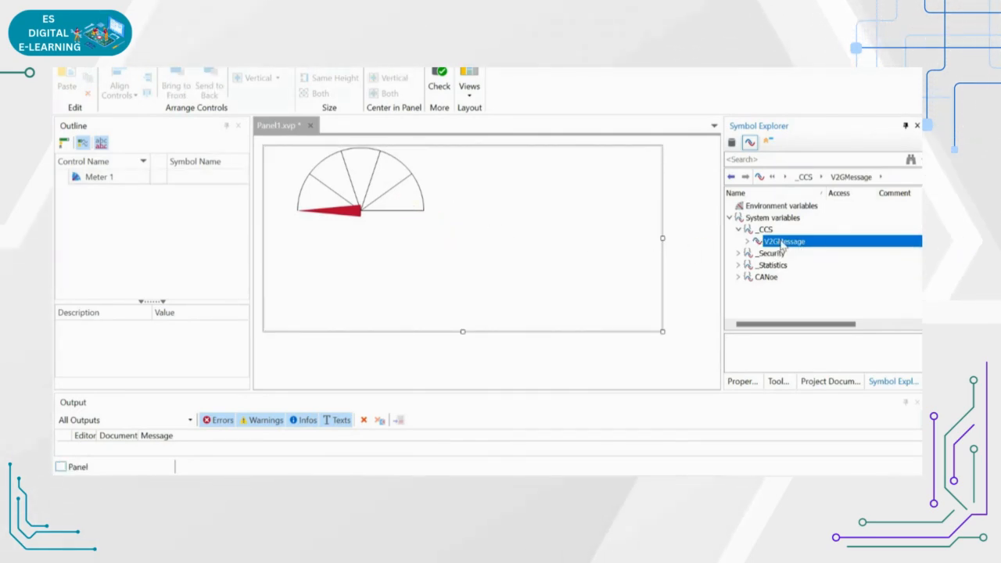
{"action": "left_click_drag", "start_coordinate": [777, 240], "coordinate": [365, 189]}
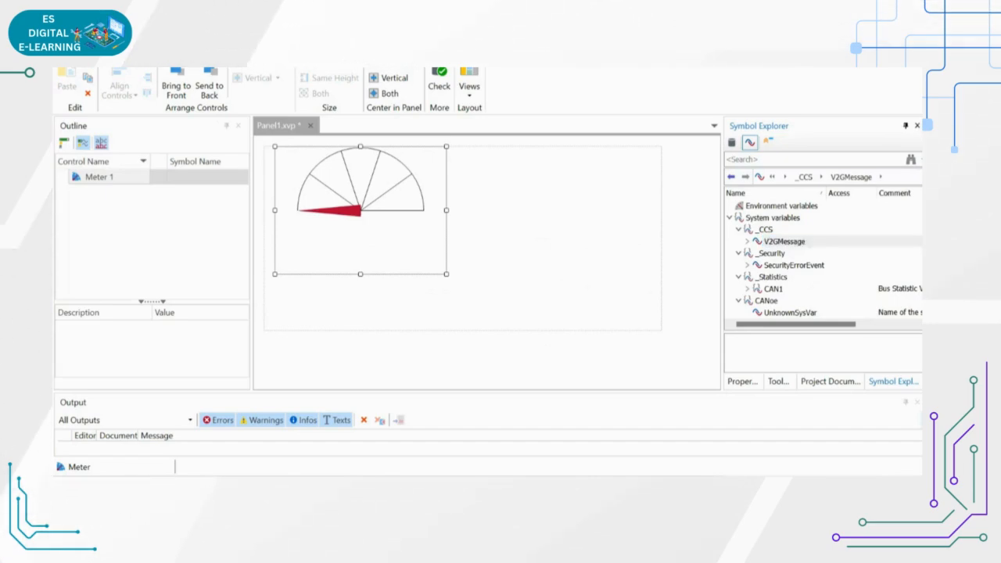
Save the panel as Panel1 on the Desktop and add it to the current project.
{"action": "key", "text": "ctrl+s"}
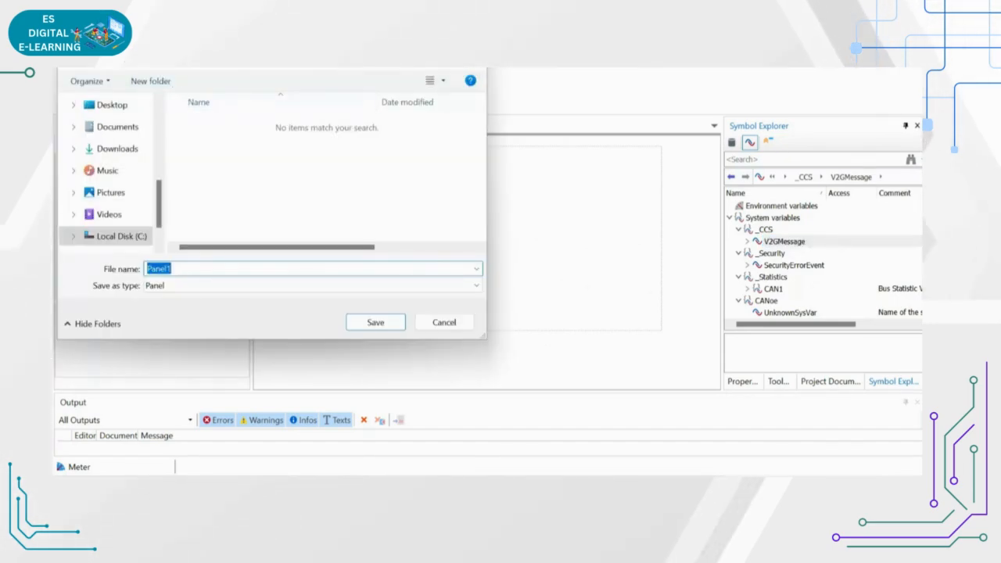
{"action": "left_click_drag", "start_coordinate": [336, 58], "coordinate": [577, 62]}
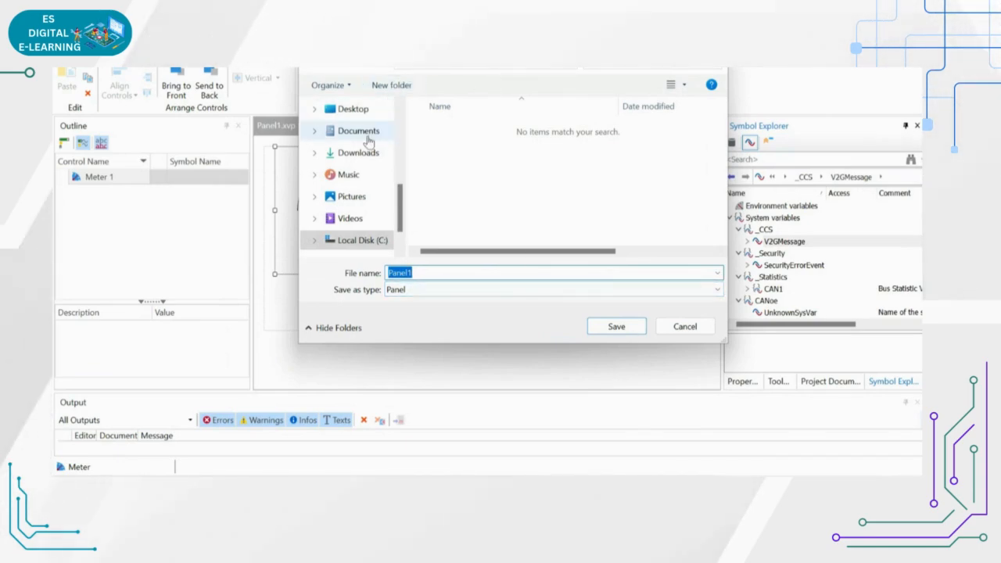
{"action": "scroll", "coordinate": [360, 180], "scroll_direction": "up", "scroll_amount": 2}
{"action": "left_click", "coordinate": [354, 225]}
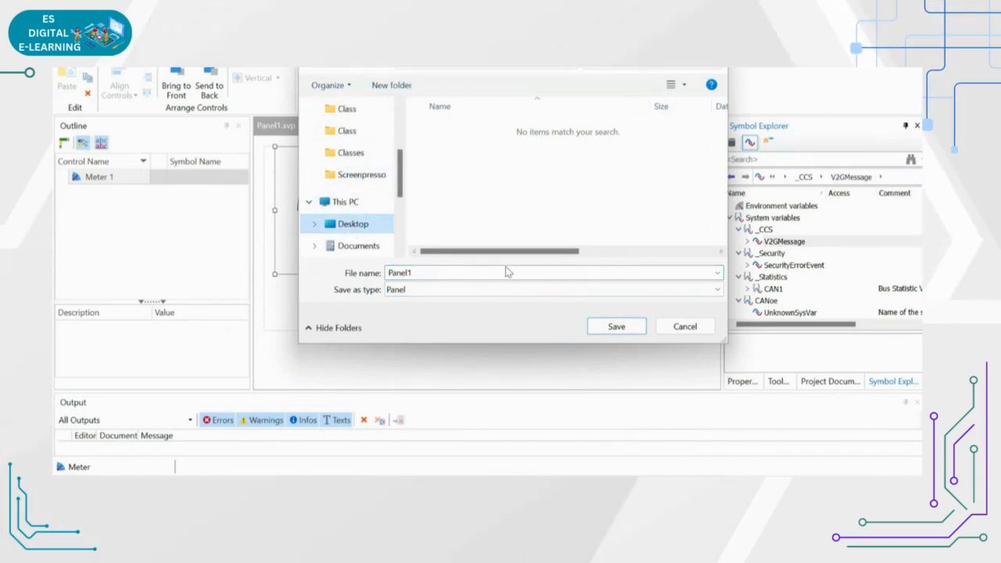
{"action": "left_click", "coordinate": [616, 327]}
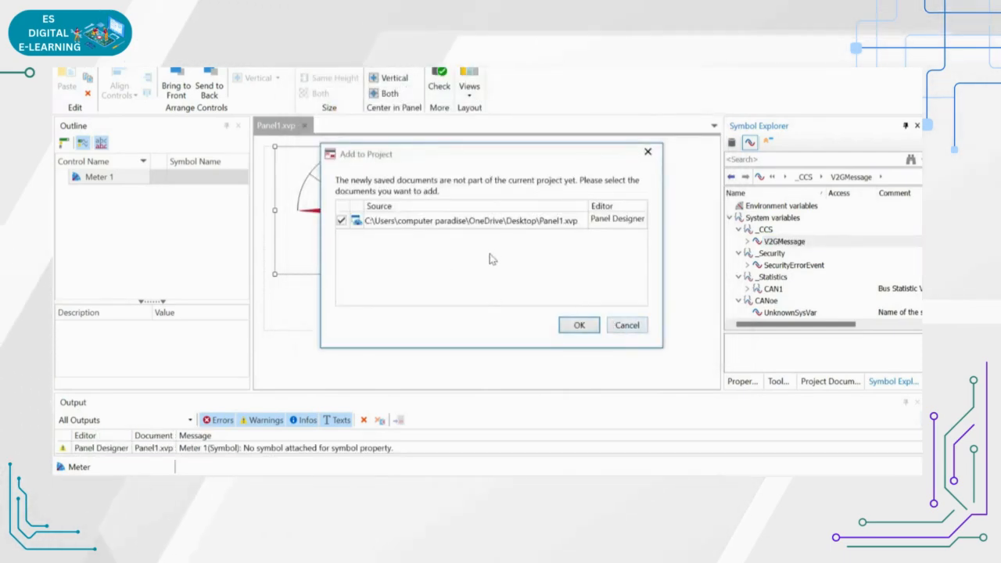
{"action": "left_click", "coordinate": [566, 223]}
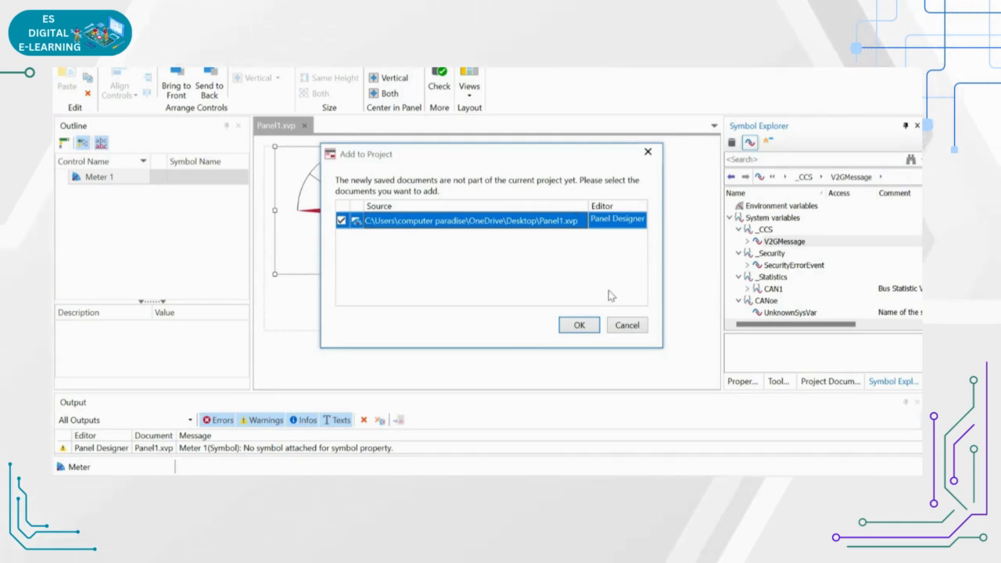
{"action": "left_click", "coordinate": [579, 325]}
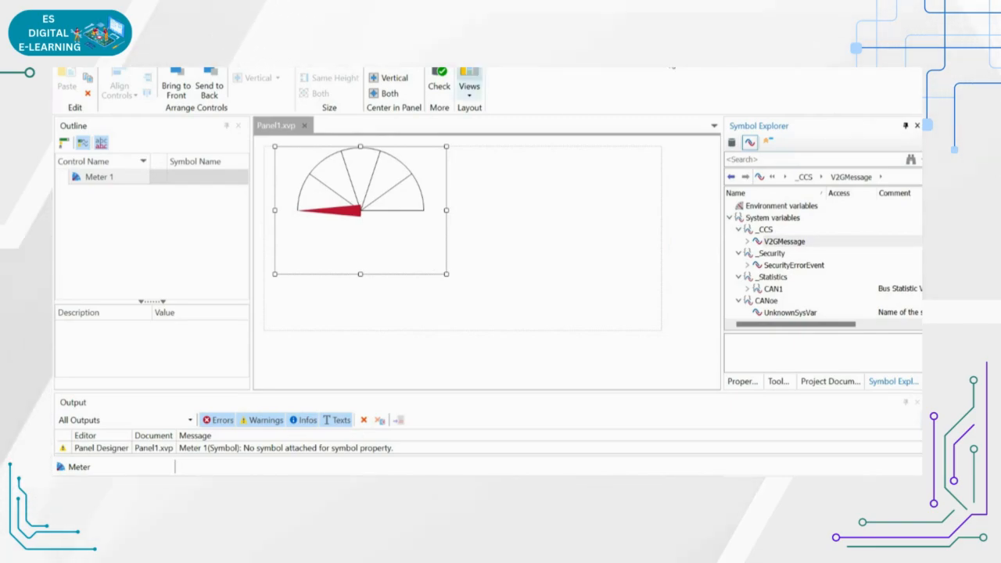
Leave the panel editor, bring up the separate Panel1 window to view it, and dismiss that window.
{"action": "left_click", "coordinate": [859, 28]}
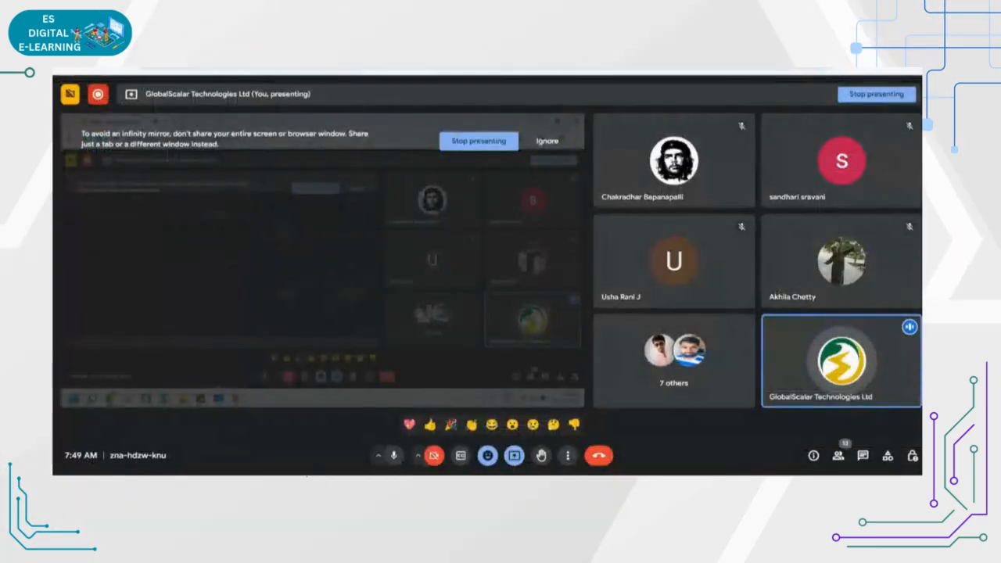
{"action": "mouse_move", "coordinate": [226, 486]}
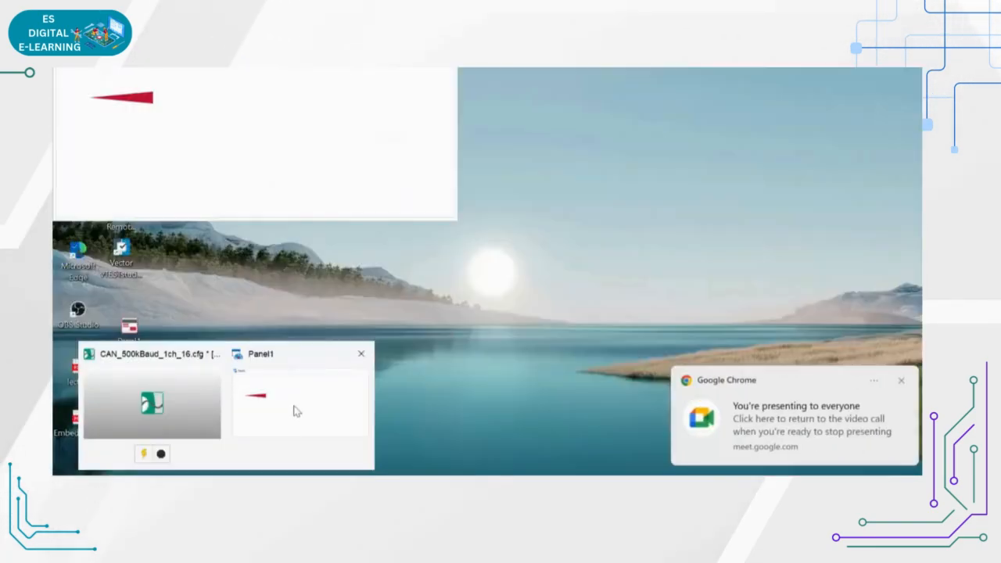
{"action": "left_click", "coordinate": [282, 395]}
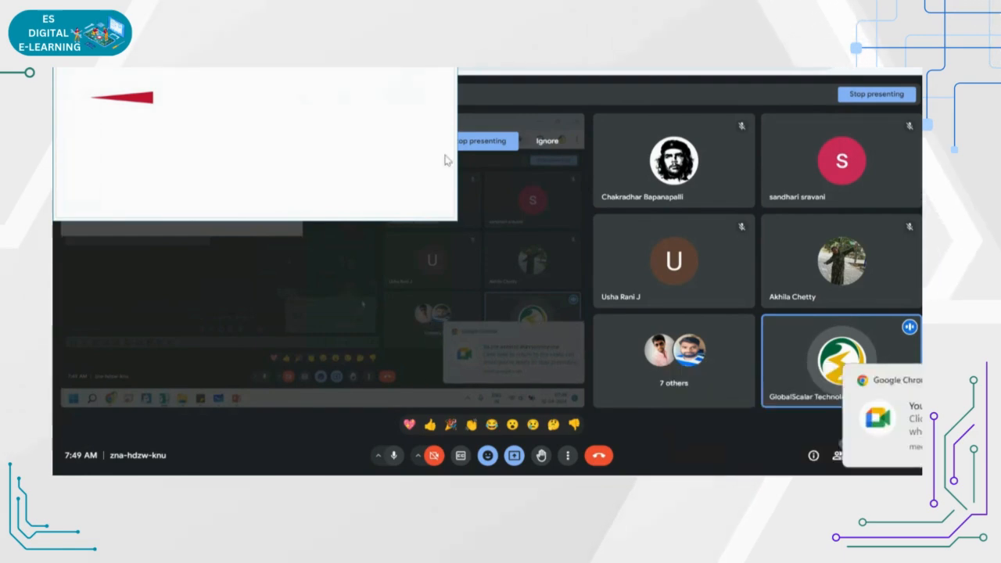
{"action": "left_click", "coordinate": [444, 26]}
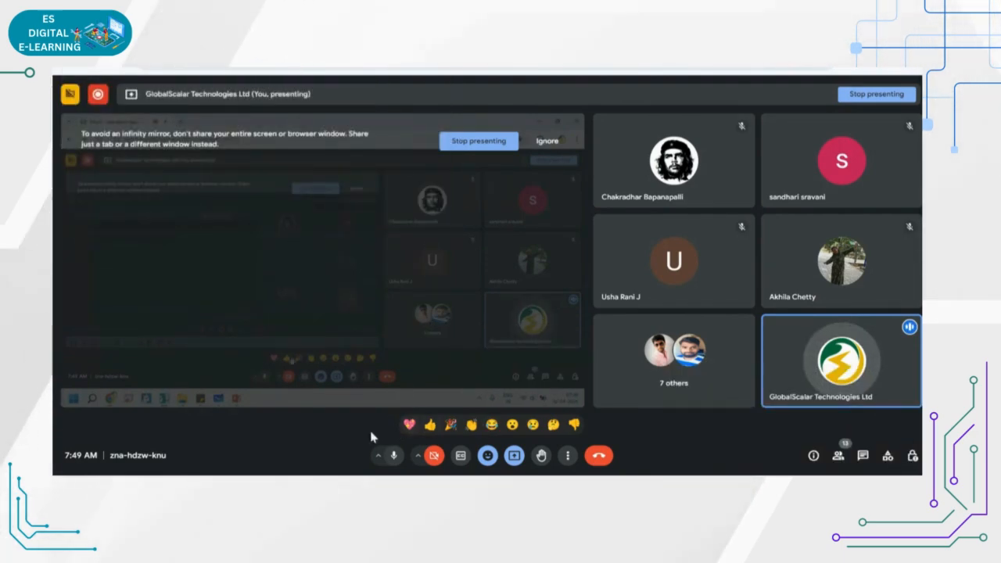
Switch to the CAN_500kBaud_1ch_16.cfg configuration in CANoe and bring up the options for viewing and adding panels.
{"action": "mouse_move", "coordinate": [226, 490]}
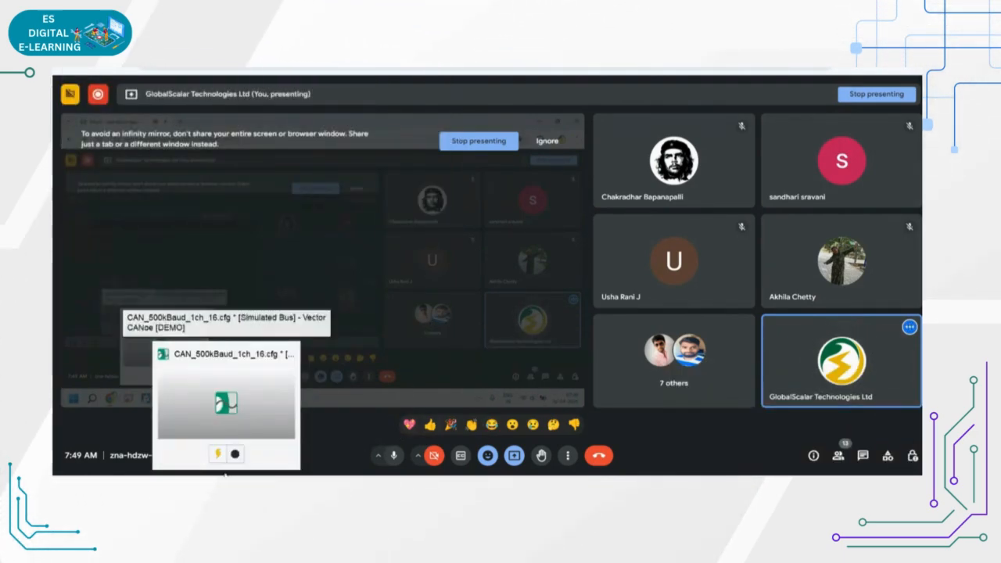
{"action": "left_click", "coordinate": [225, 395]}
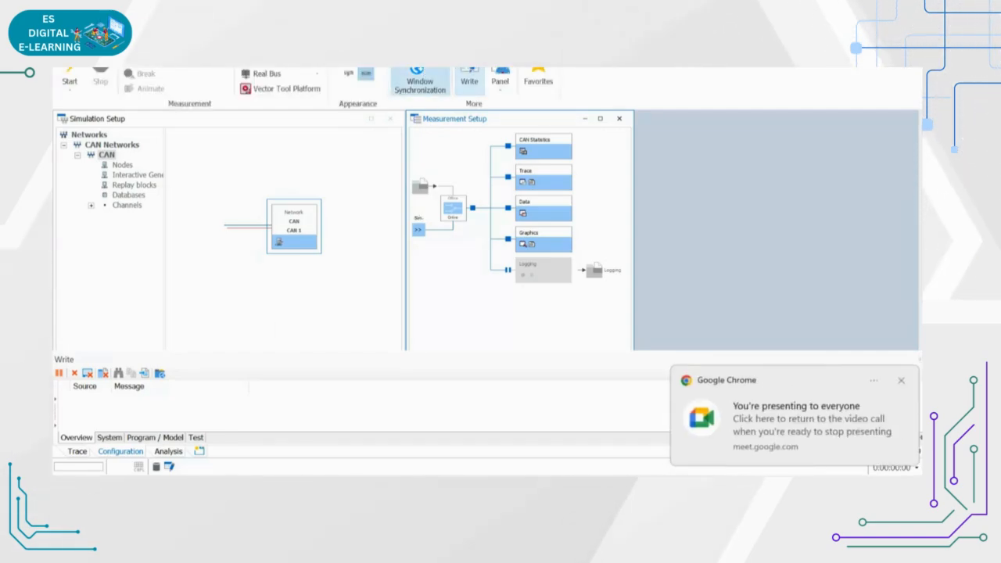
{"action": "left_click", "coordinate": [497, 87]}
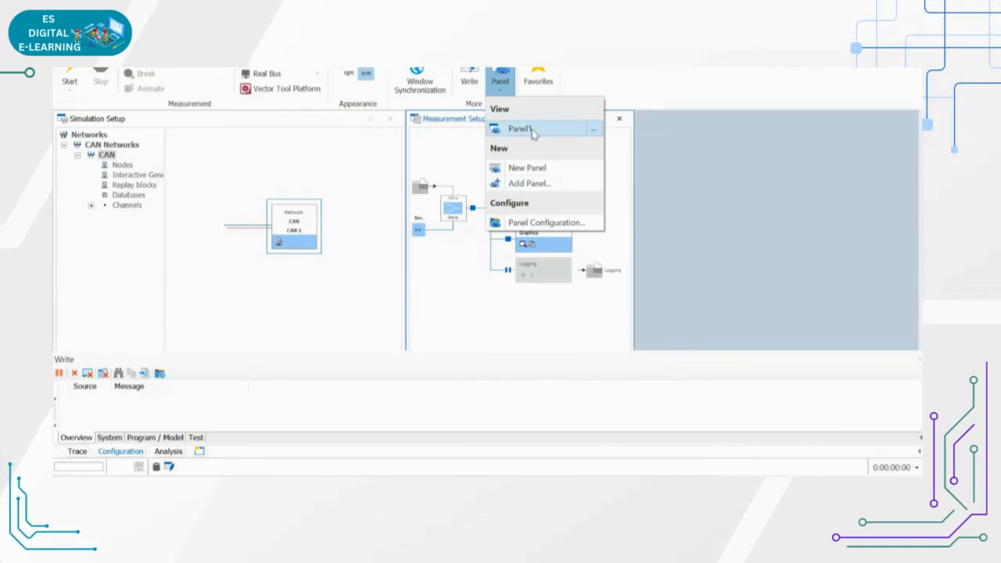
{"action": "left_click", "coordinate": [545, 185]}
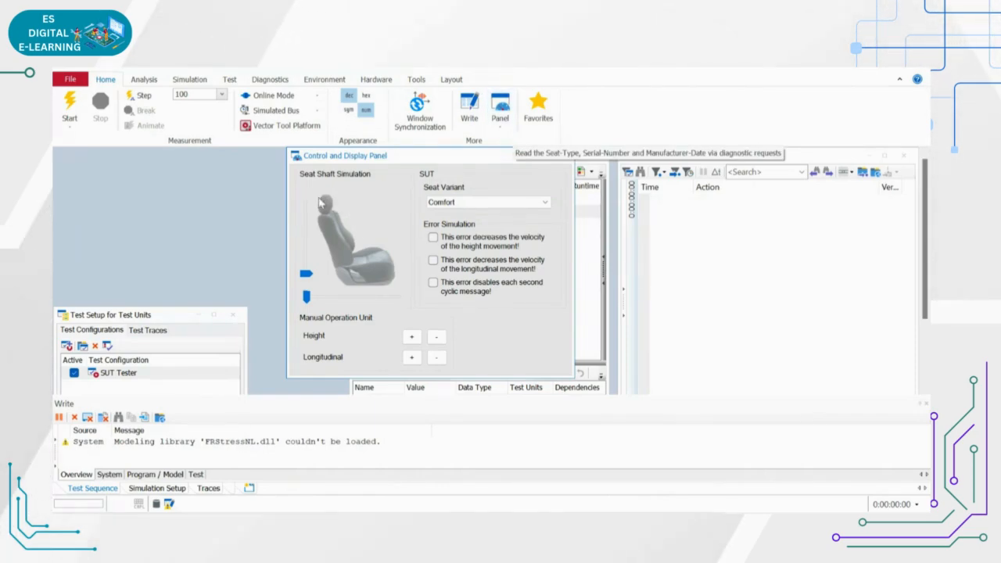
Move the Test Setup for Test Units window up beside the Control and Display Panel, enlarge it, and bring the panel to the front.
{"action": "left_click_drag", "start_coordinate": [140, 314], "coordinate": [150, 172]}
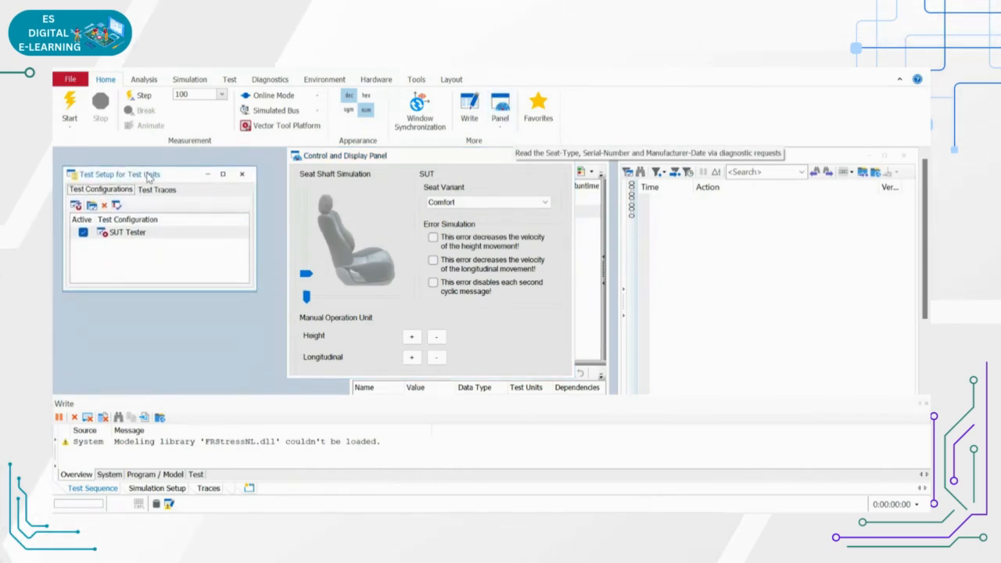
{"action": "left_click_drag", "start_coordinate": [252, 288], "coordinate": [278, 361]}
{"action": "left_click", "coordinate": [373, 219]}
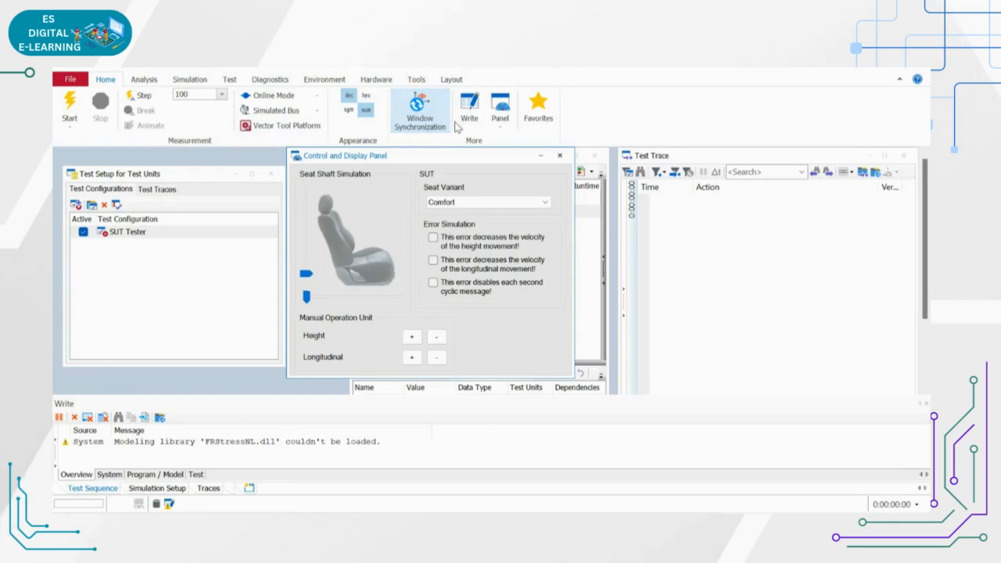
Show the list of panels available for viewing in this configuration and dismiss it.
{"action": "left_click", "coordinate": [499, 125]}
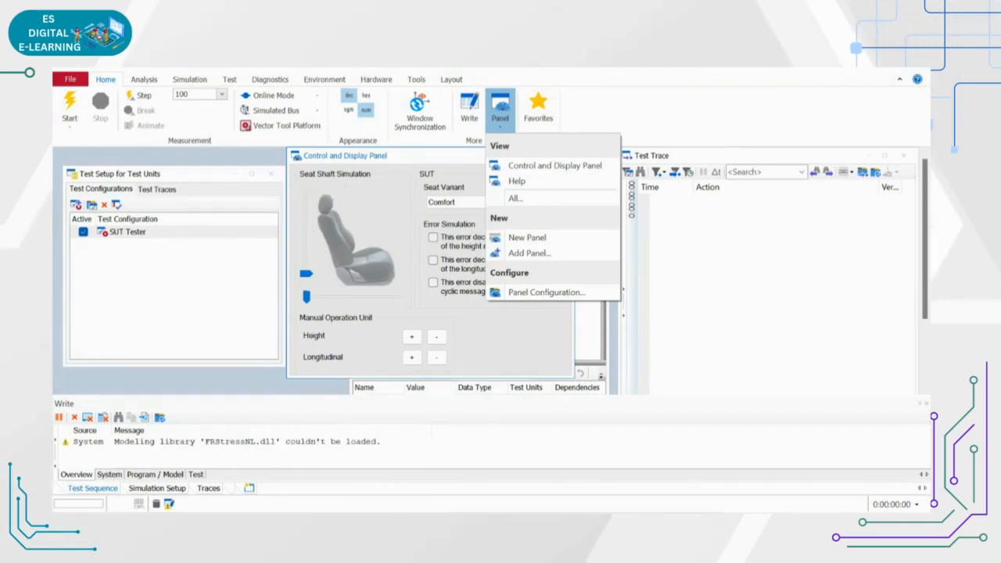
{"action": "left_click", "coordinate": [347, 522]}
{"action": "left_click", "coordinate": [758, 218]}
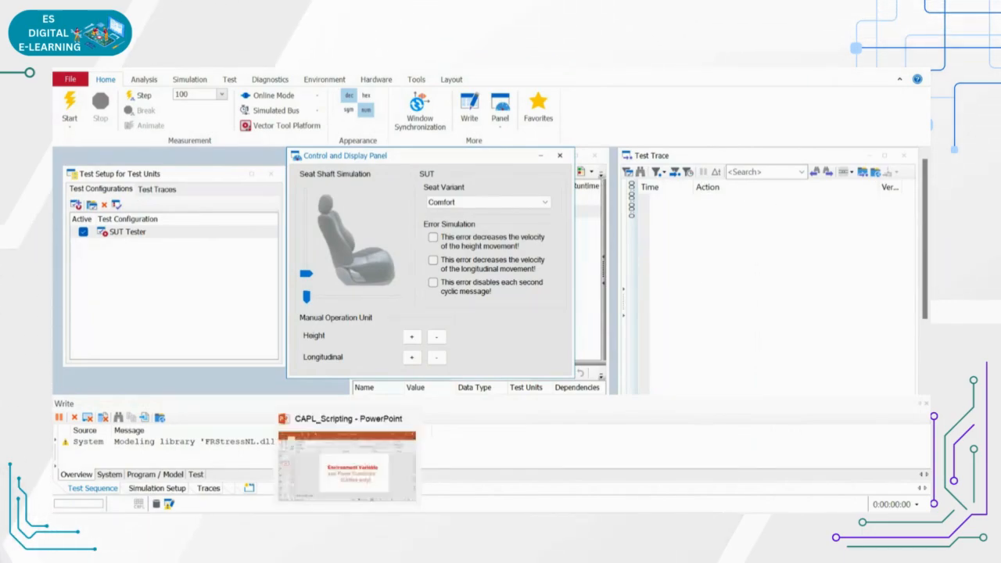
Switch to the CAPL_Scripting presentation in PowerPoint, maximize it, and start the slide show from slide 67, Environment Variables.
{"action": "left_click", "coordinate": [347, 522]}
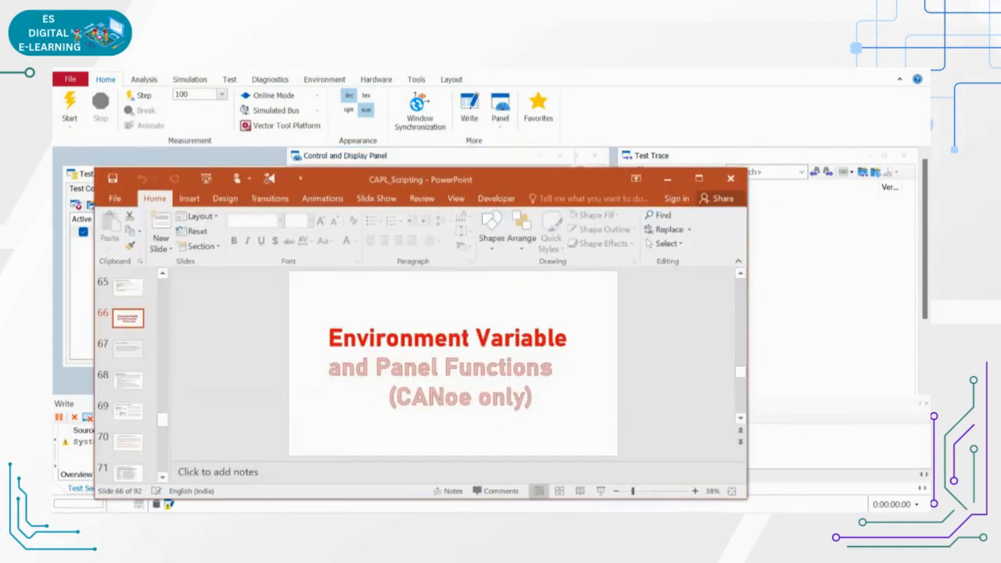
{"action": "left_click", "coordinate": [699, 180]}
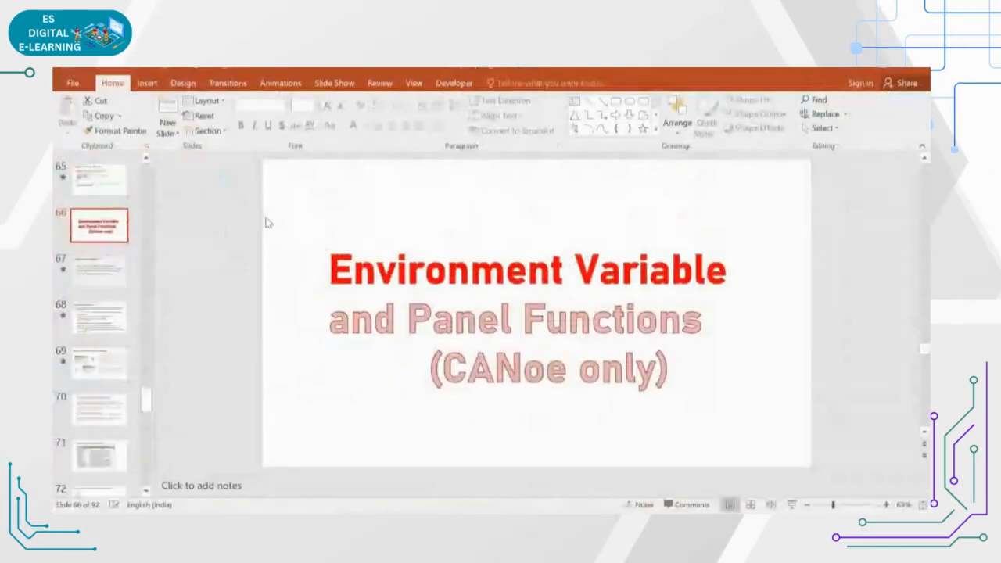
{"action": "left_click", "coordinate": [73, 273]}
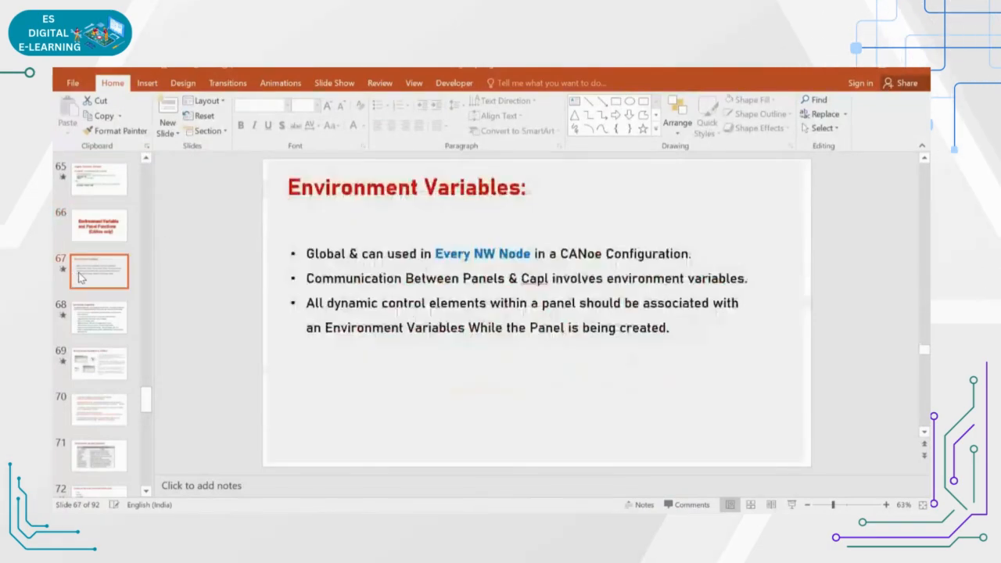
{"action": "left_click", "coordinate": [792, 504]}
{"action": "left_click", "coordinate": [488, 340]}
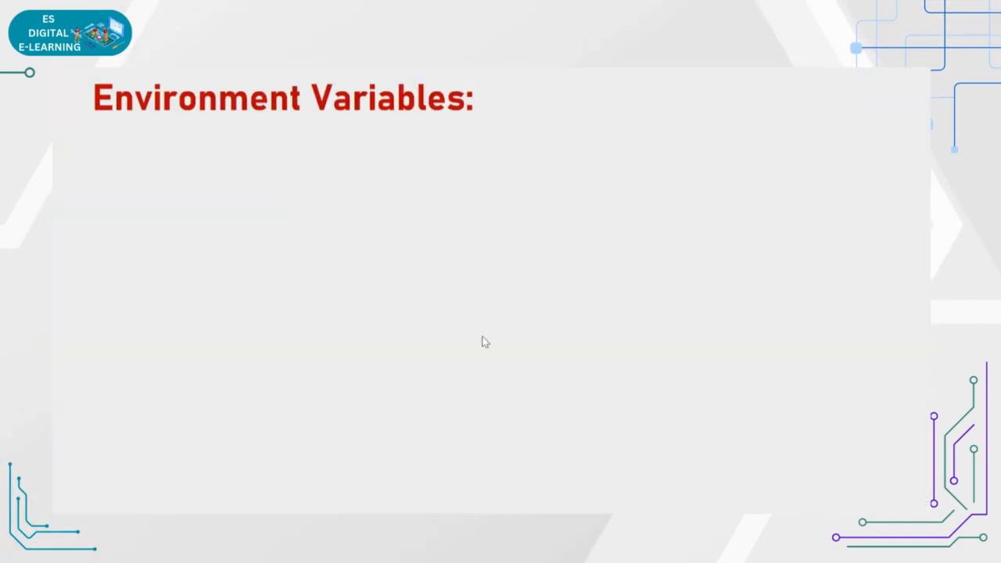